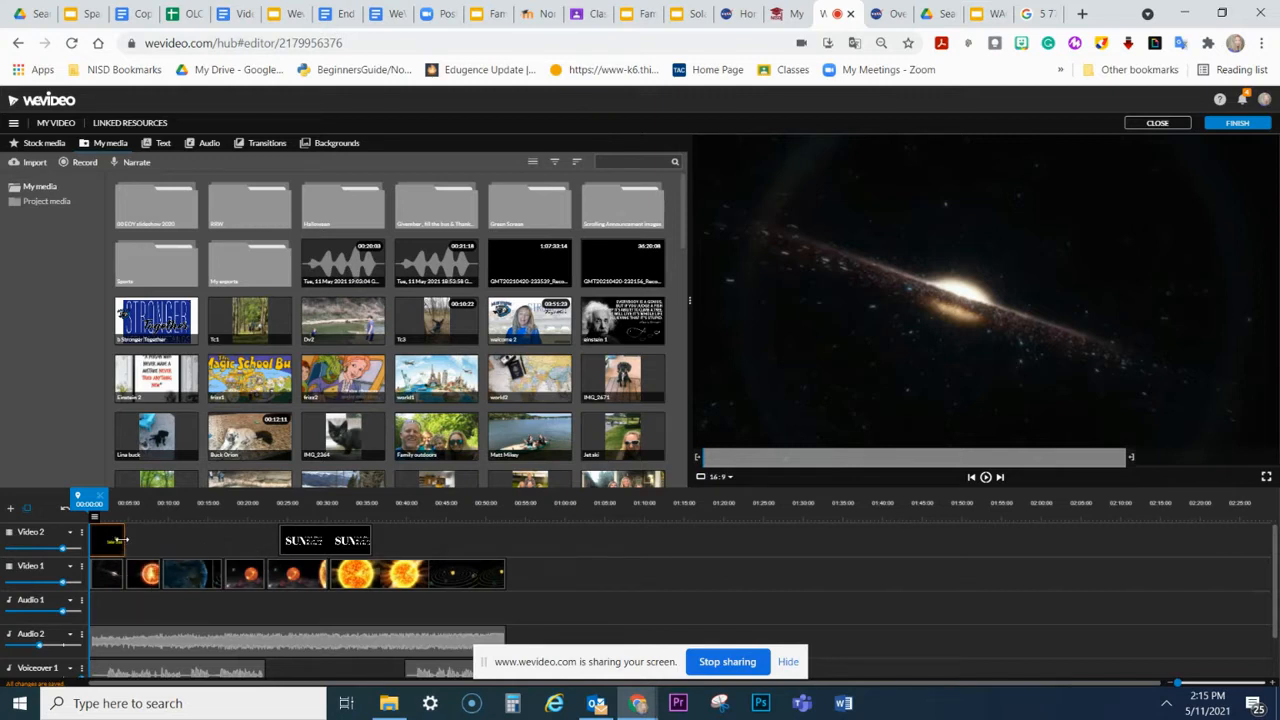
# Step: Scrub through the opening clips and trim the end of the "Our Solar System" title on Video 2 to about three and a half seconds
pyautogui.moveTo(88, 496); pyautogui.dragTo(107, 502)
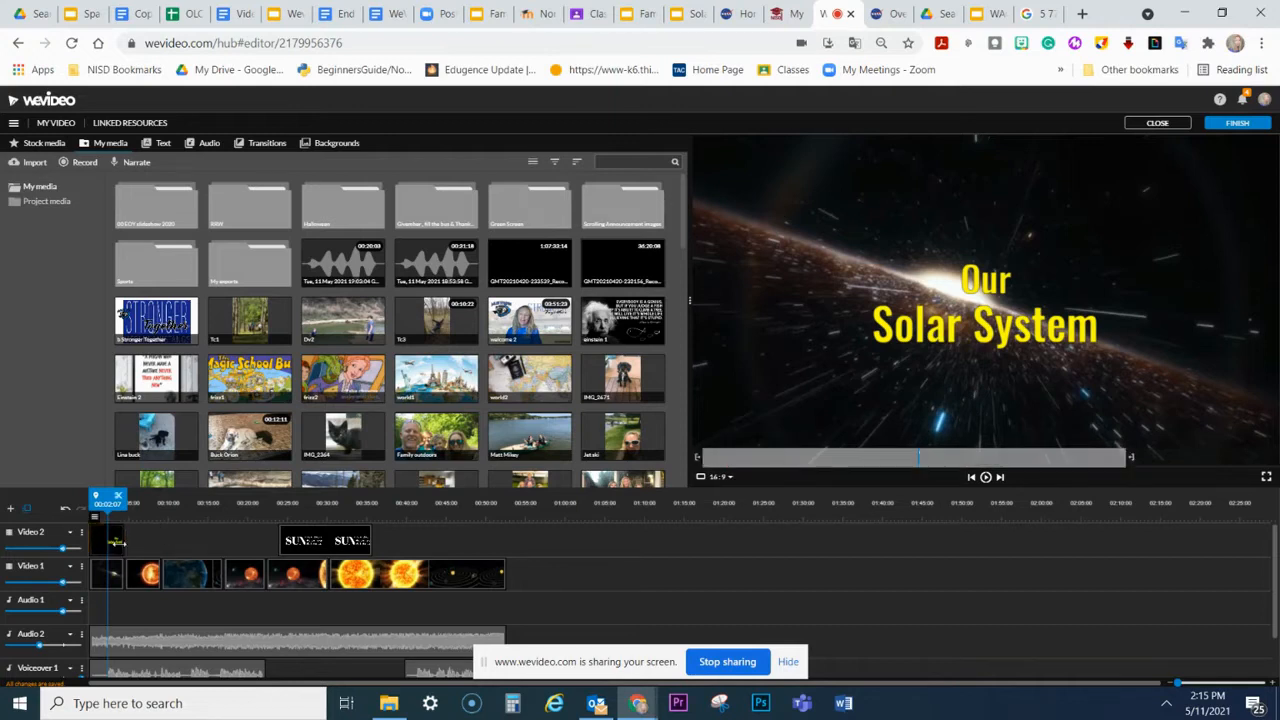
pyautogui.moveTo(108, 498); pyautogui.dragTo(150, 497)
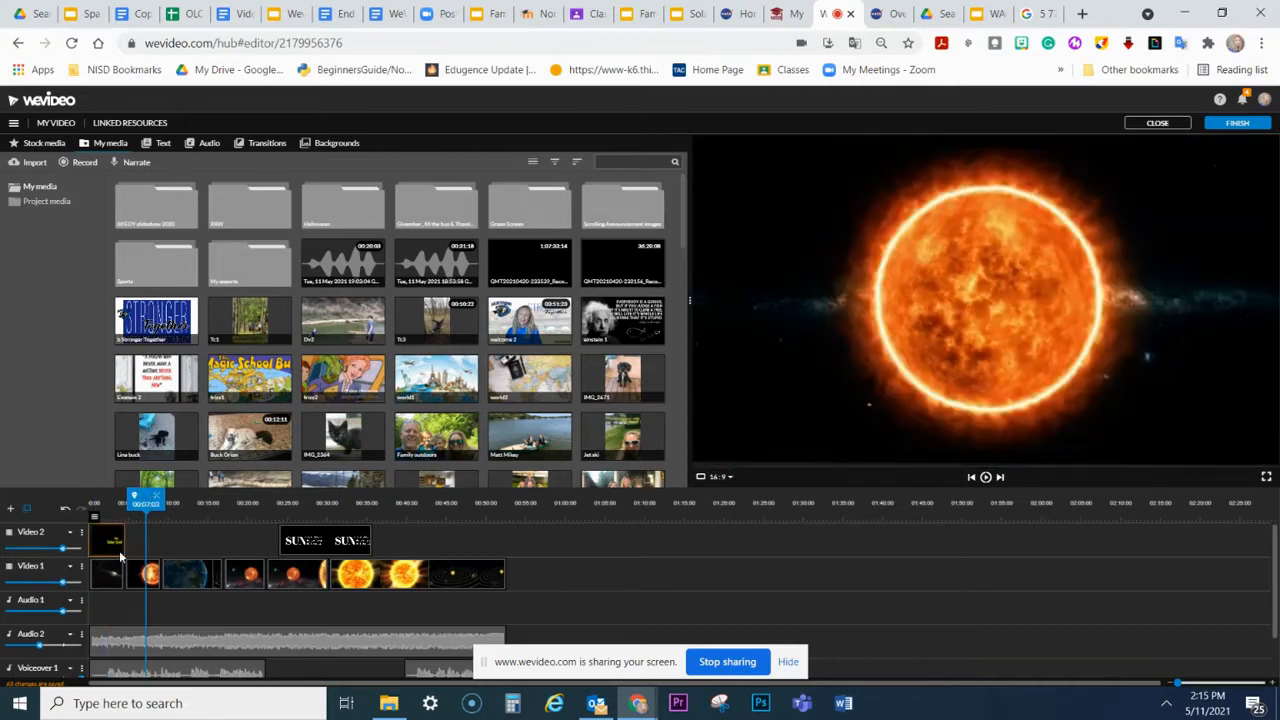
pyautogui.moveTo(120, 534); pyautogui.dragTo(112, 535)
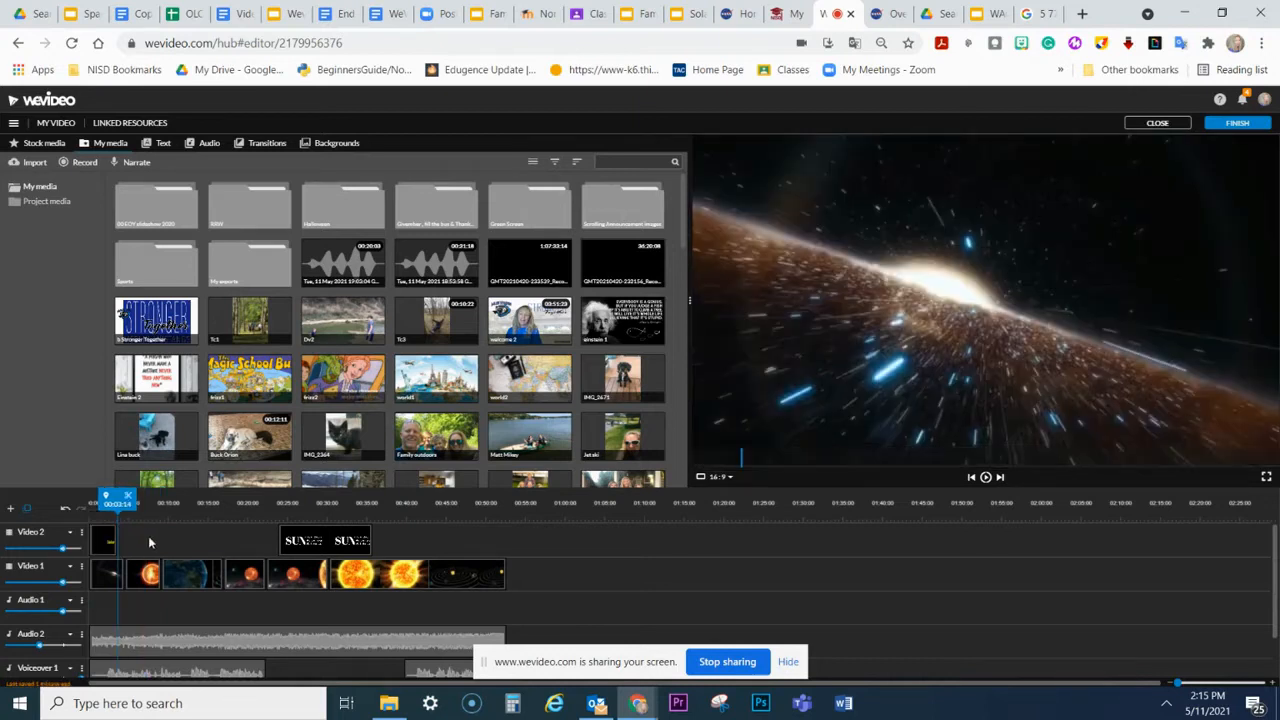
pyautogui.click(396, 575)
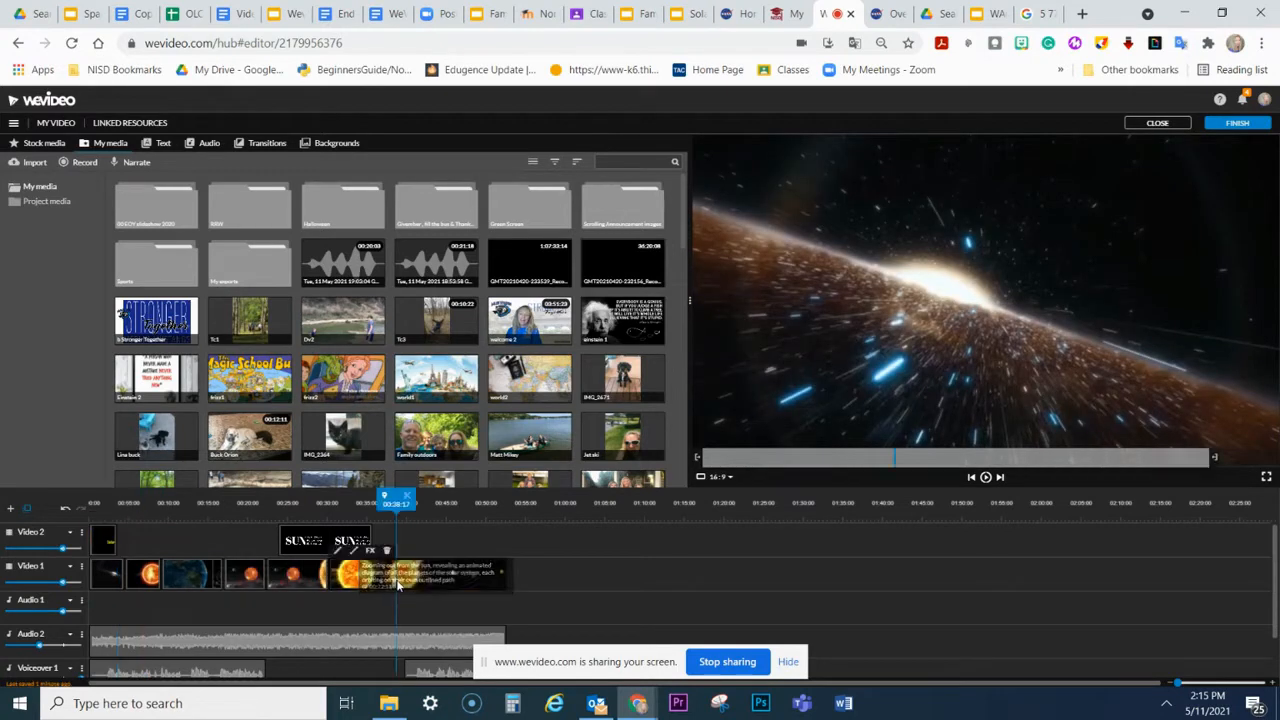
# Step: Swap the opening title and galaxy clip between Video 2 and Video 1, play the result, and return both to their original tracks
pyautogui.moveTo(110, 545); pyautogui.dragTo(216, 545)
pyautogui.moveTo(108, 575); pyautogui.dragTo(106, 544)
pyautogui.moveTo(206, 540); pyautogui.dragTo(102, 572)
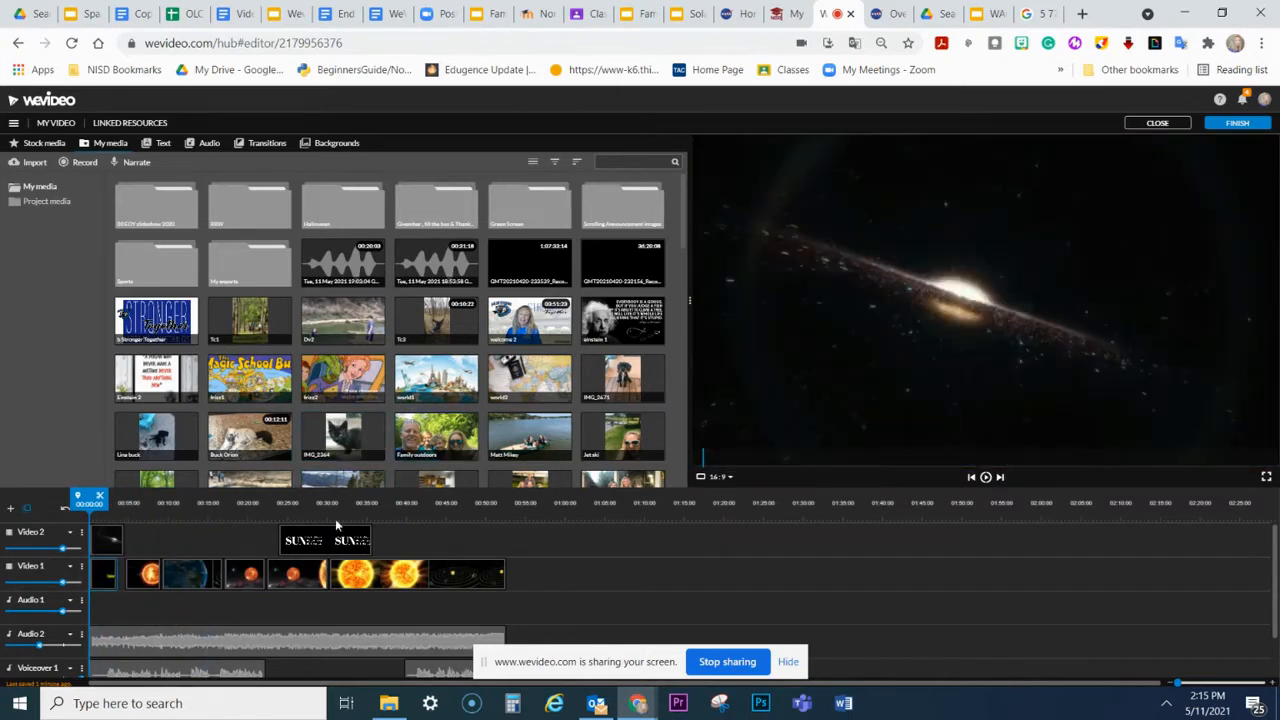
pyautogui.click(986, 478)
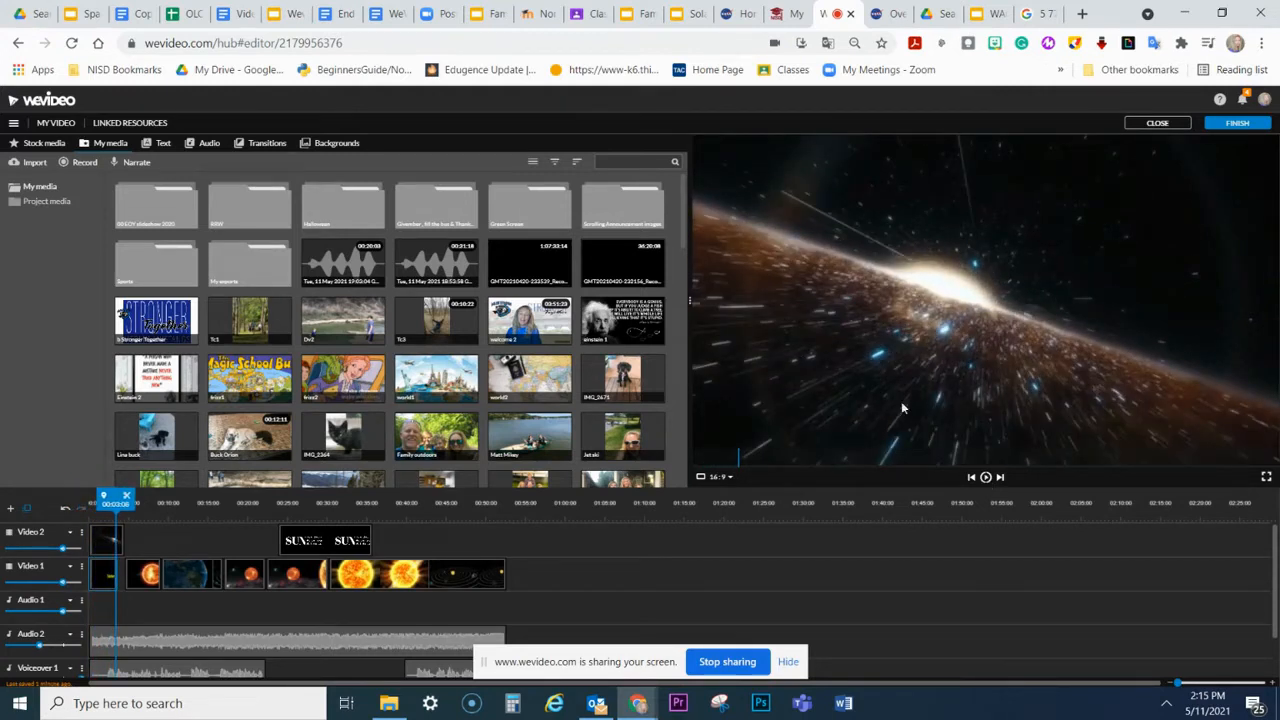
pyautogui.moveTo(109, 578); pyautogui.dragTo(105, 541)
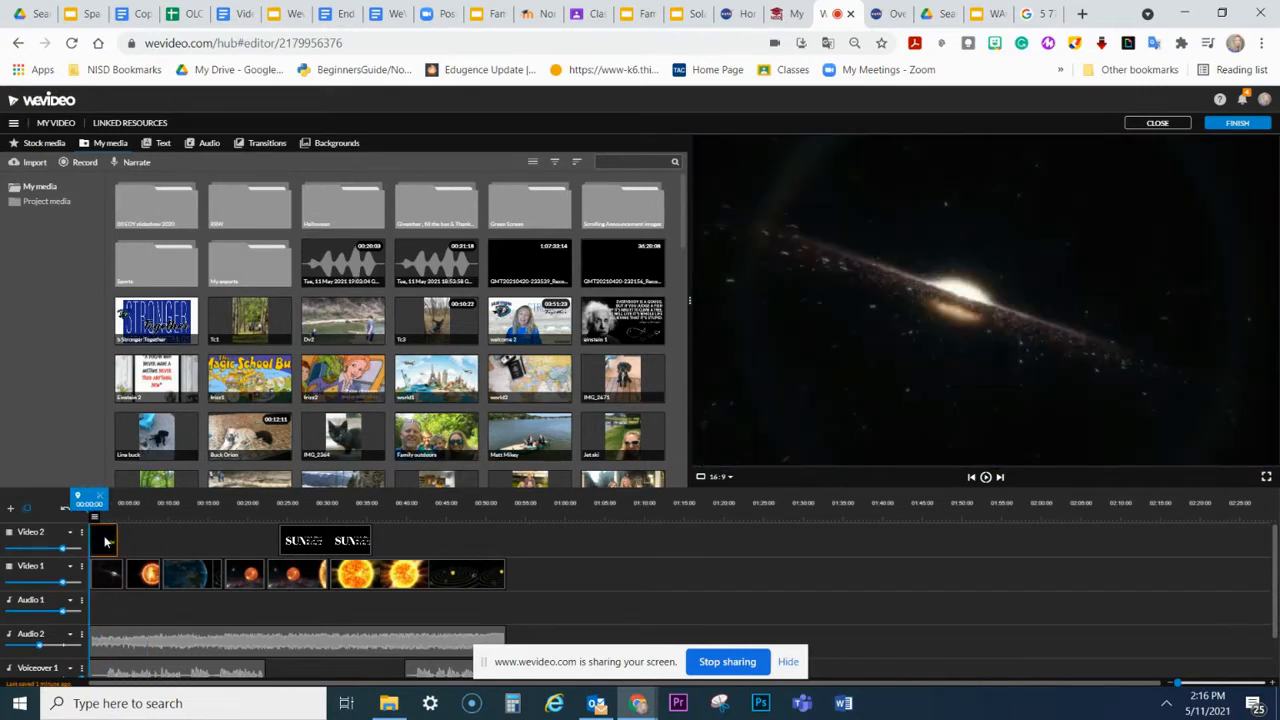
# Step: Scale the "Our Solar System" title to 0.41, place it in the upper-right corner of the video frame, and save the changes
pyautogui.doubleClick(105, 541)
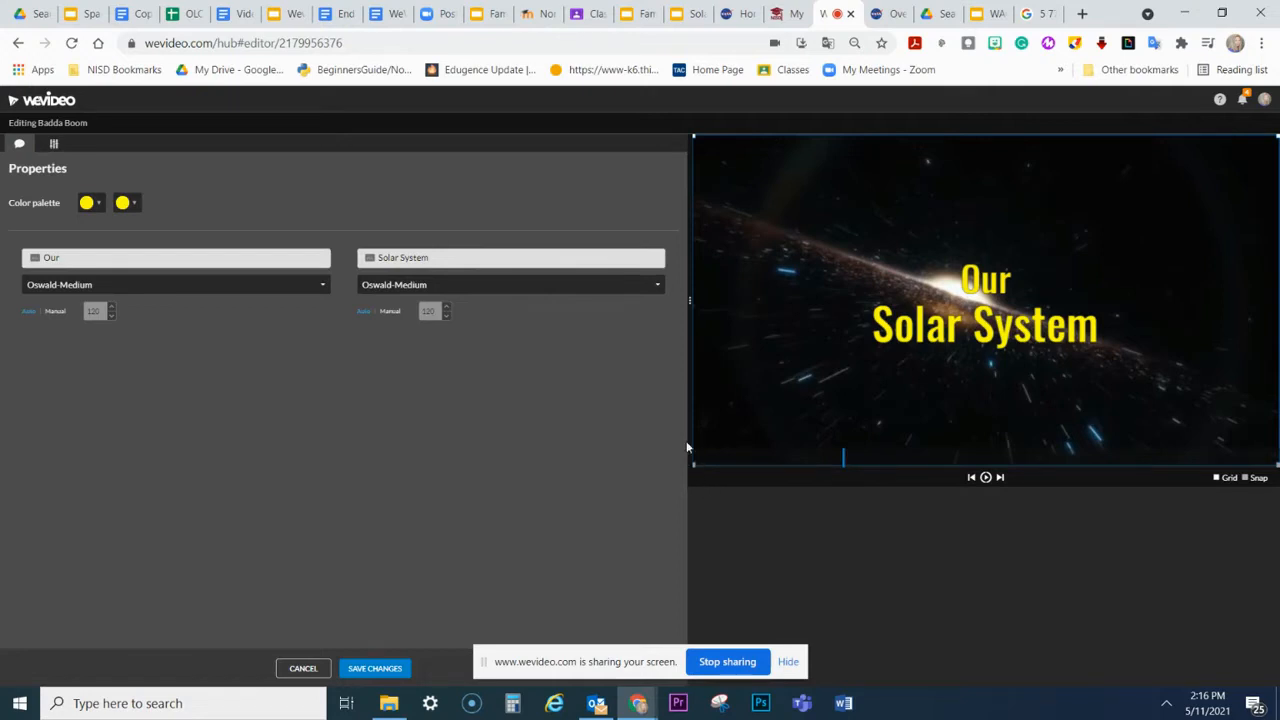
pyautogui.click(55, 146)
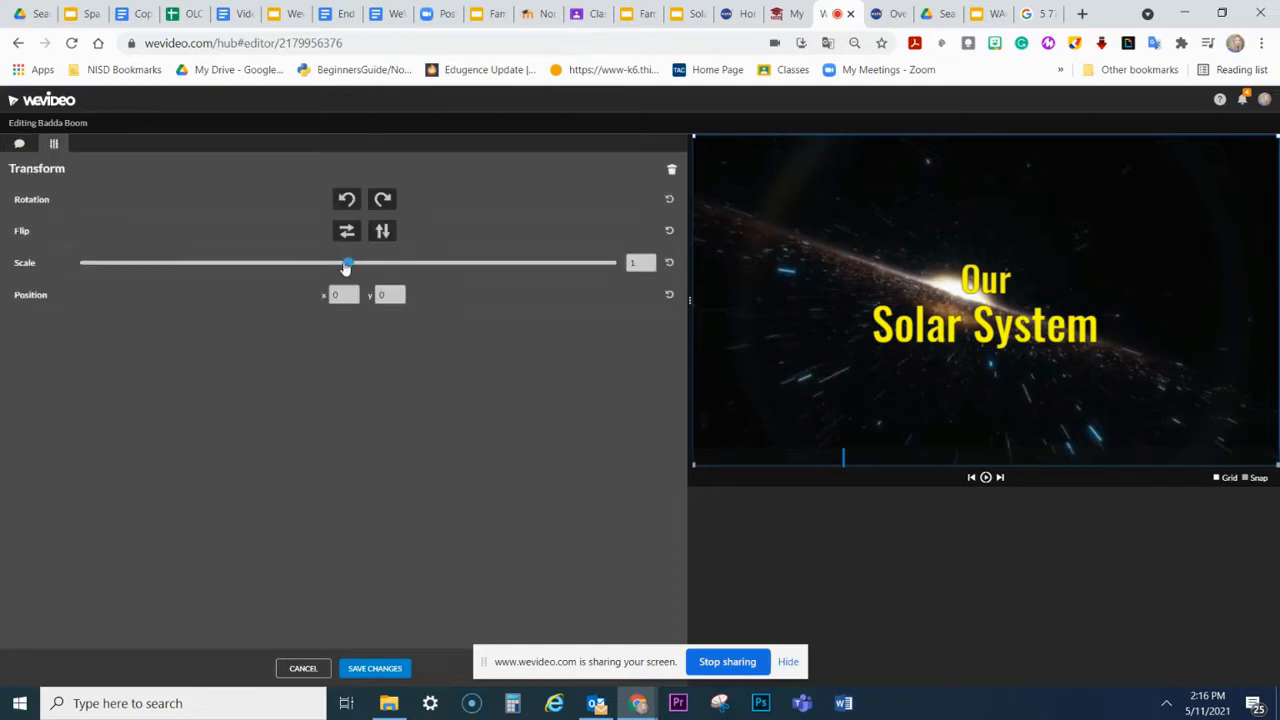
pyautogui.moveTo(347, 265); pyautogui.dragTo(187, 263)
pyautogui.moveTo(894, 274); pyautogui.dragTo(1096, 183)
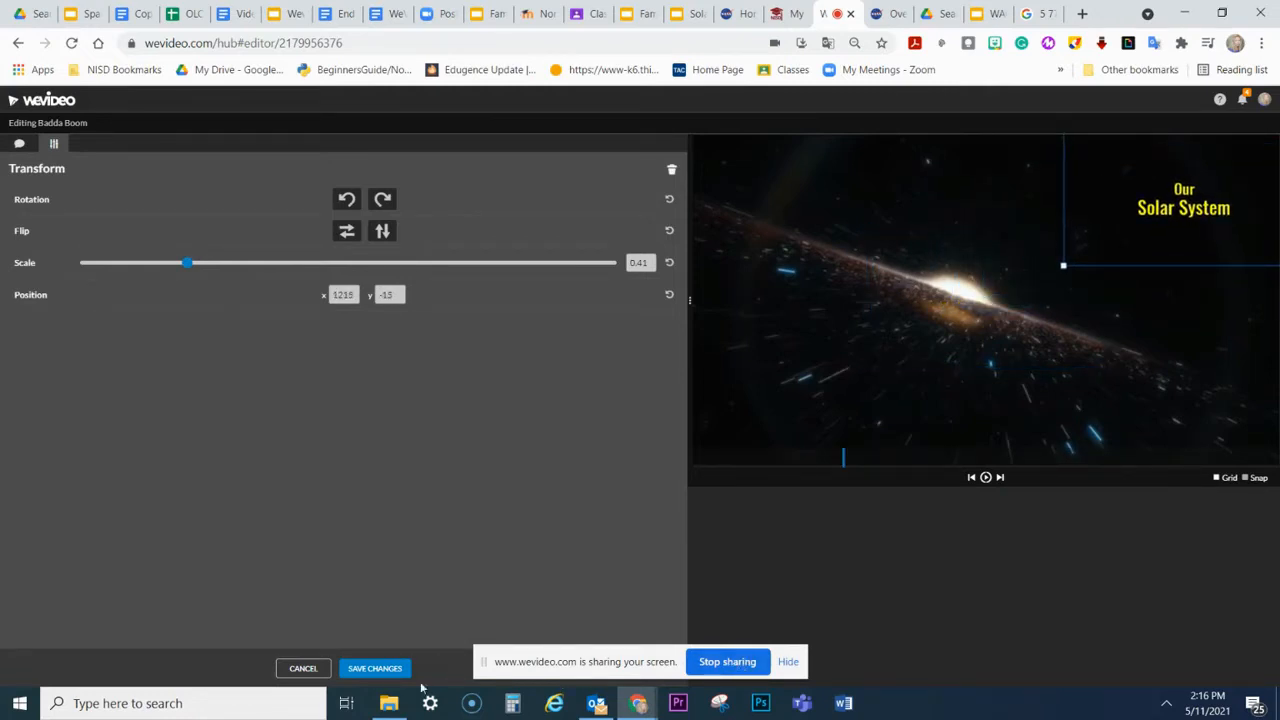
pyautogui.click(365, 668)
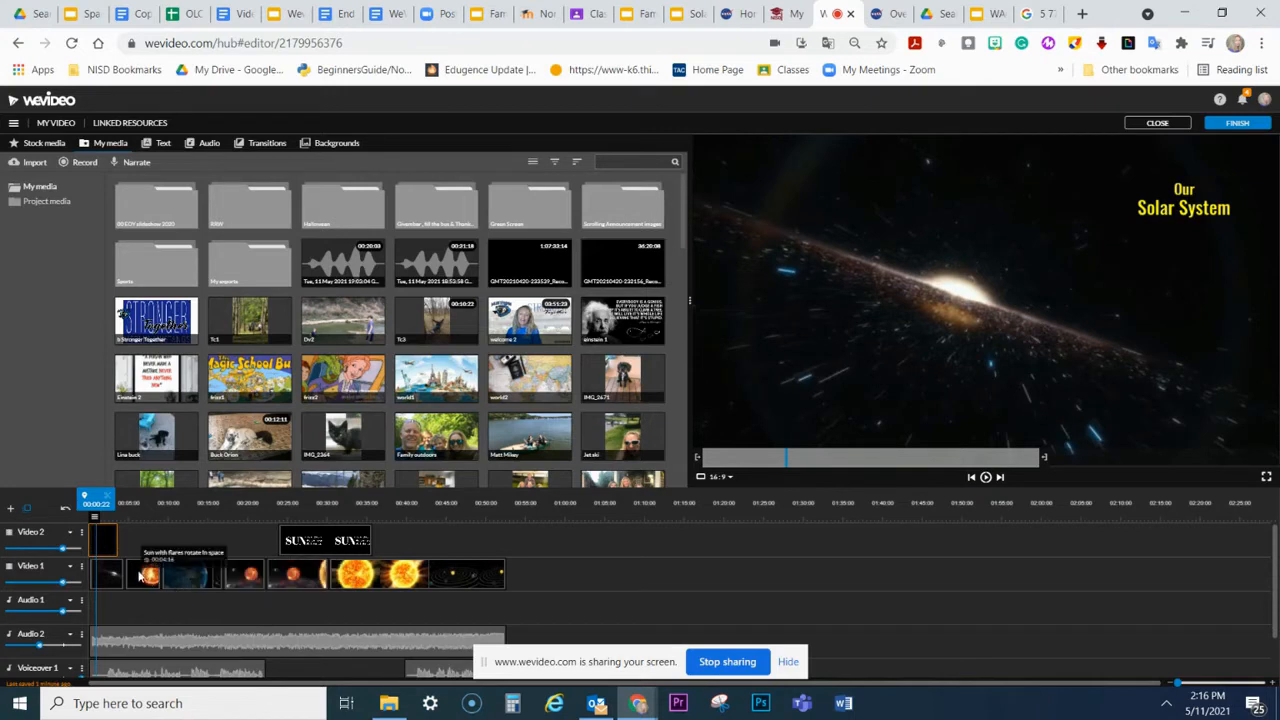
# Step: Play a short stretch of the video within the rotating sun clip on Video 1
pyautogui.moveTo(93, 496); pyautogui.dragTo(138, 497)
pyautogui.click(984, 478)
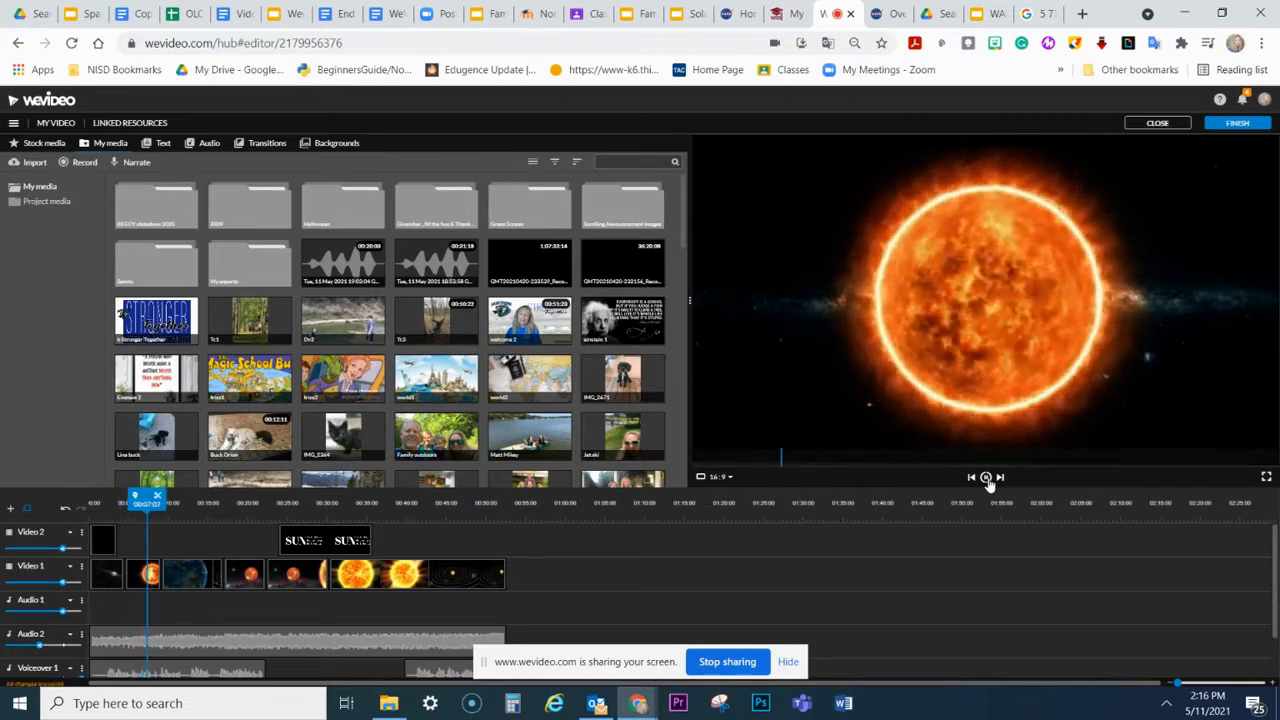
pyautogui.click(986, 478)
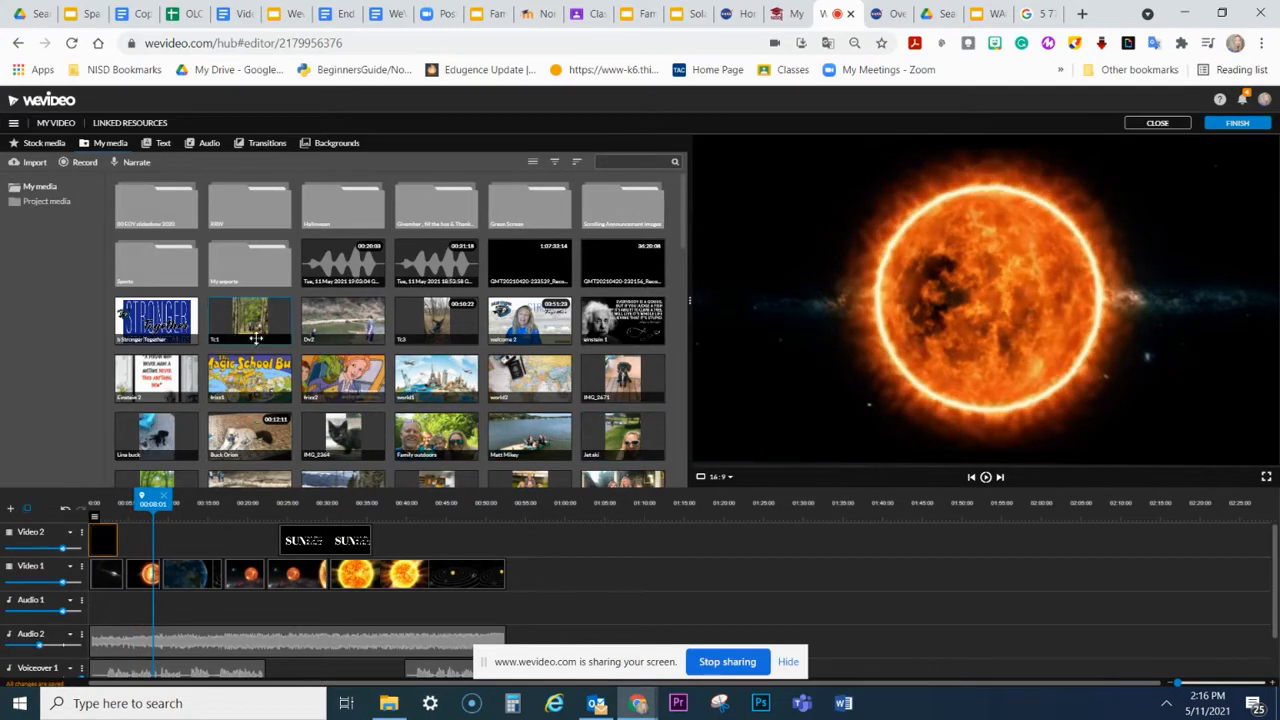
# Step: Check the stock media type filters, search all stock media for "mars exploration", and preview a Curiosity Mars Rover clip
pyautogui.click(45, 144)
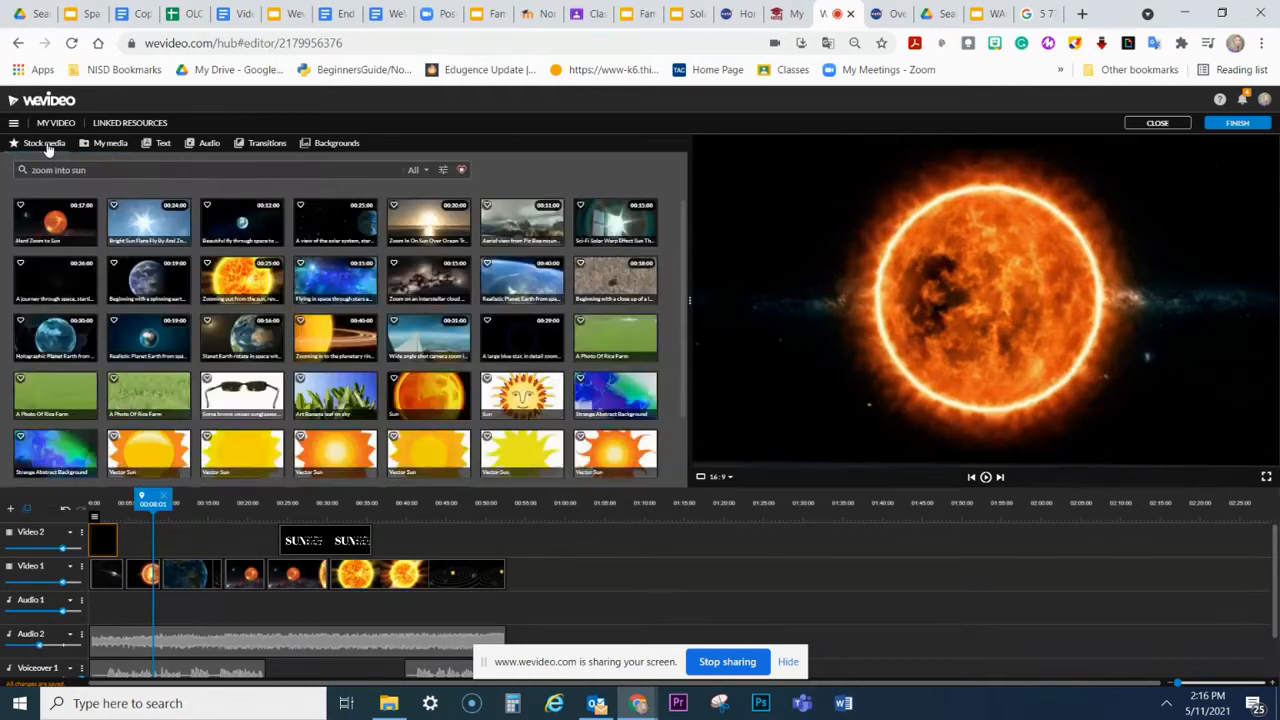
pyautogui.click(418, 170)
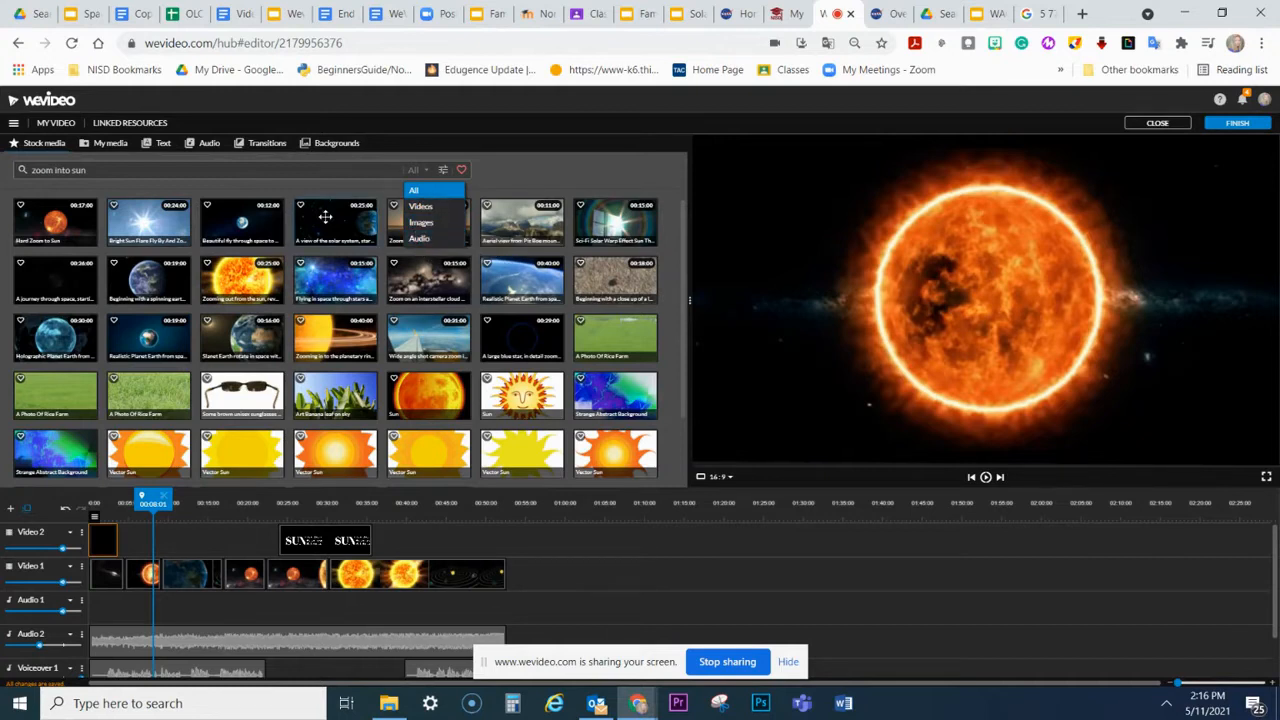
pyautogui.moveTo(93, 169); pyautogui.dragTo(2, 176)
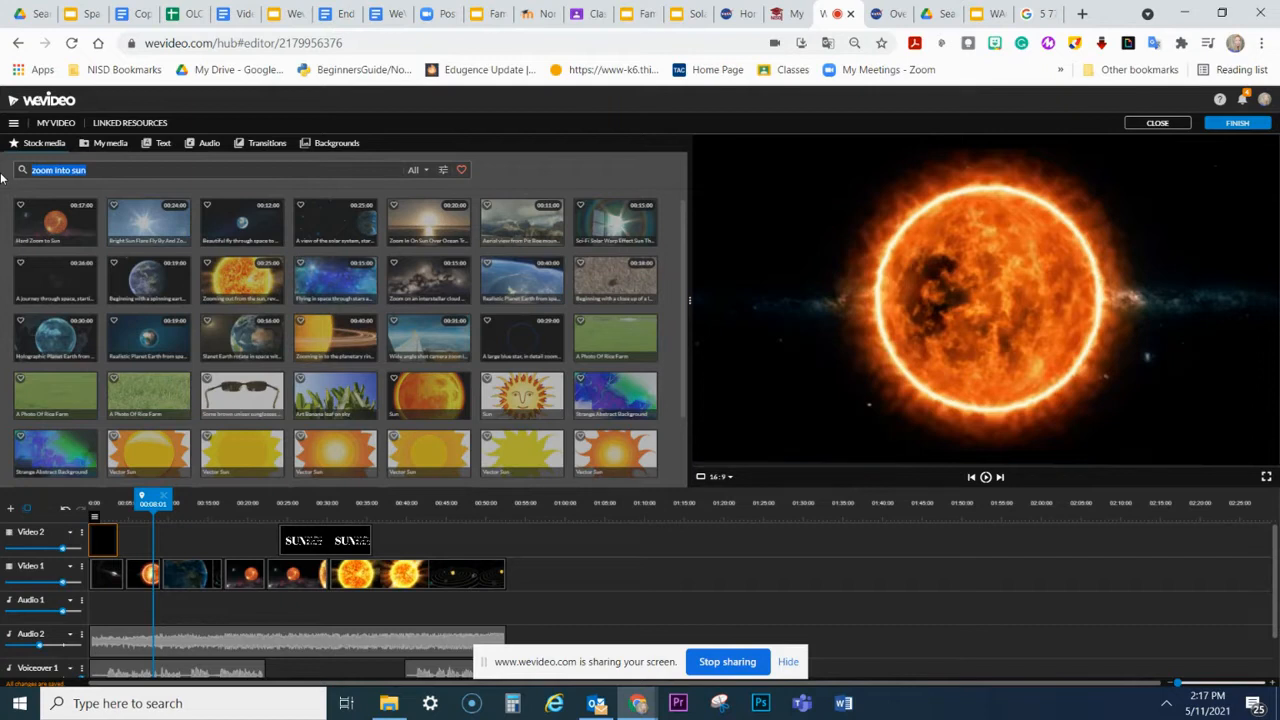
pyautogui.write('ma')
pyautogui.press('Return')
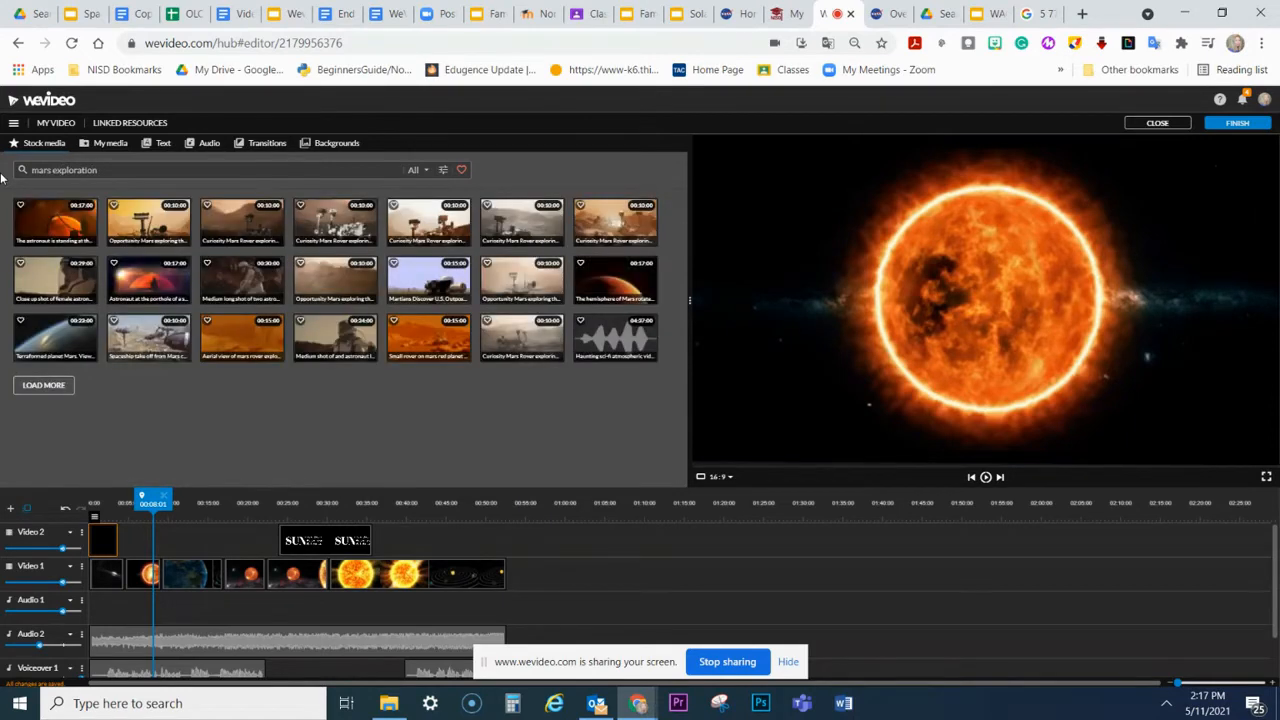
pyautogui.click(349, 230)
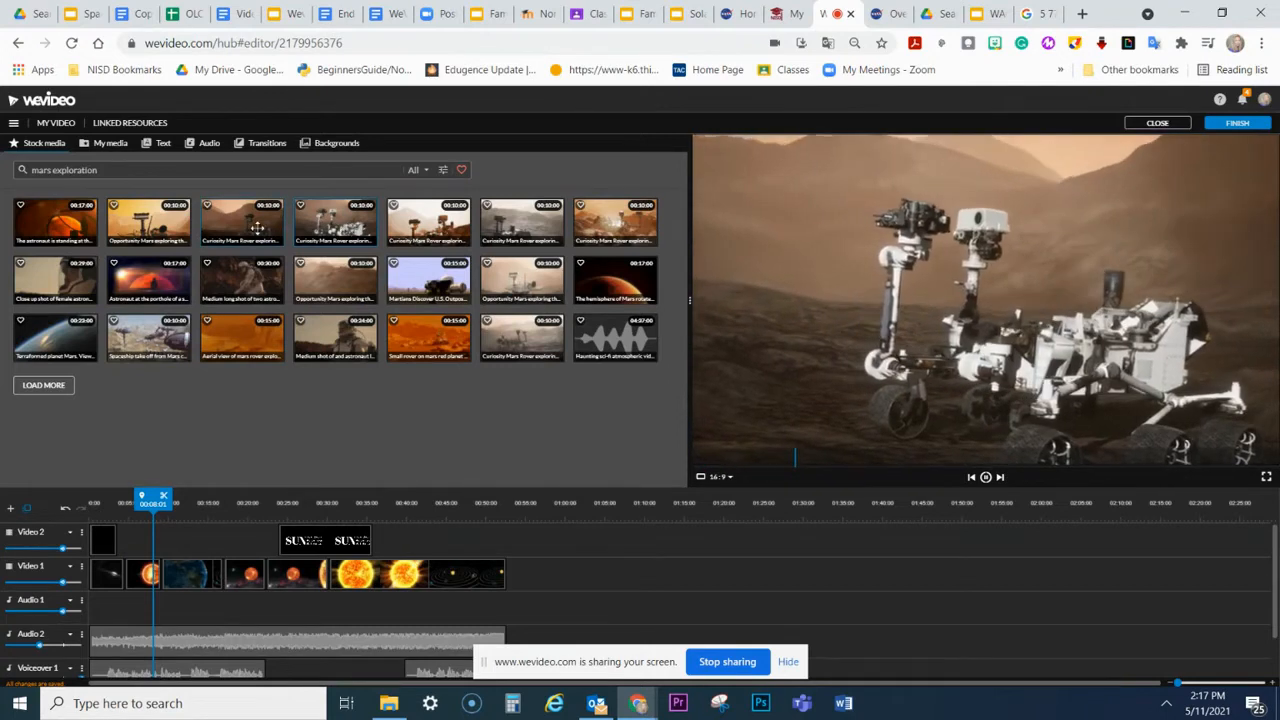
# Step: Search the stock media for "saturn"
pyautogui.moveTo(97, 170); pyautogui.dragTo(9, 179)
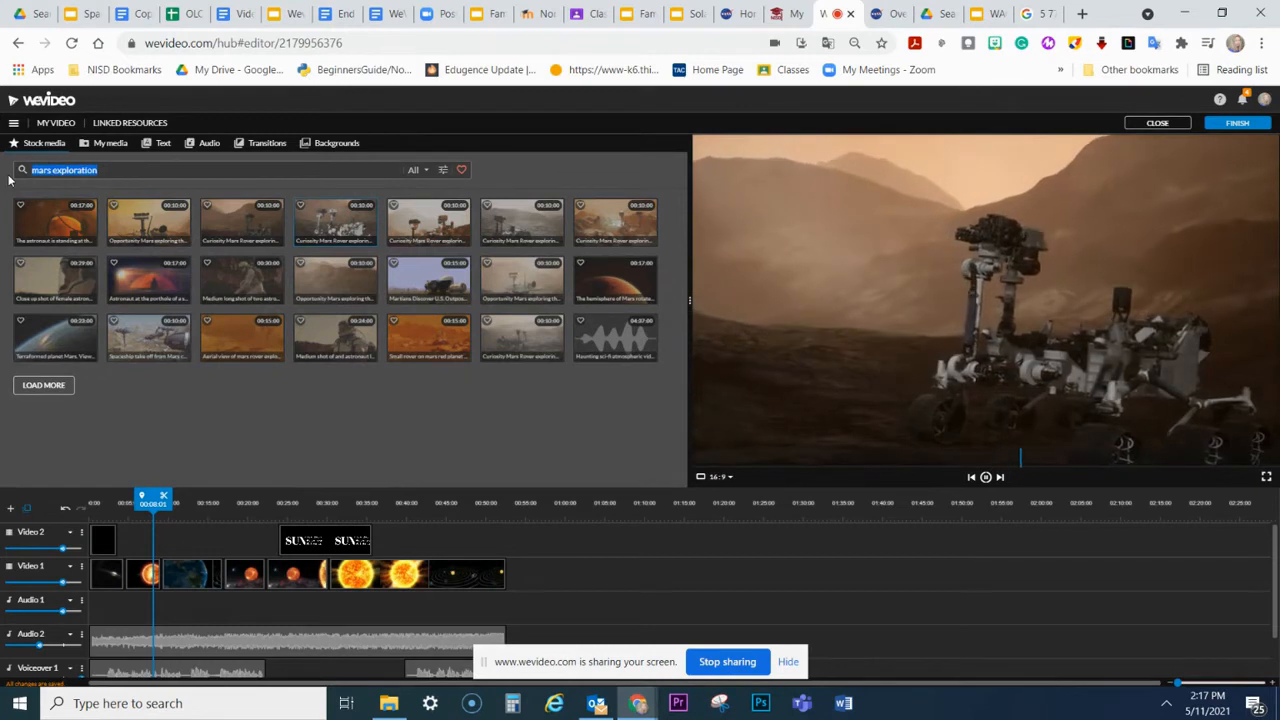
pyautogui.write('sa')
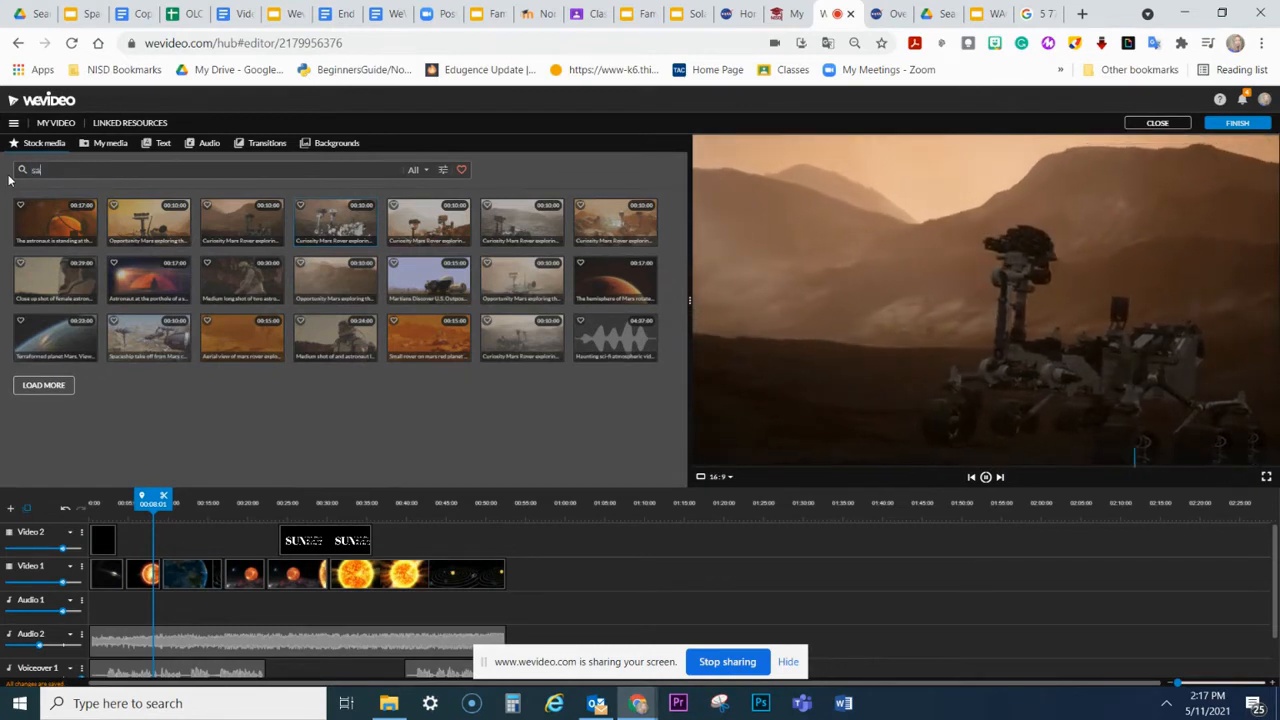
pyautogui.write('turn')
pyautogui.press('Return')
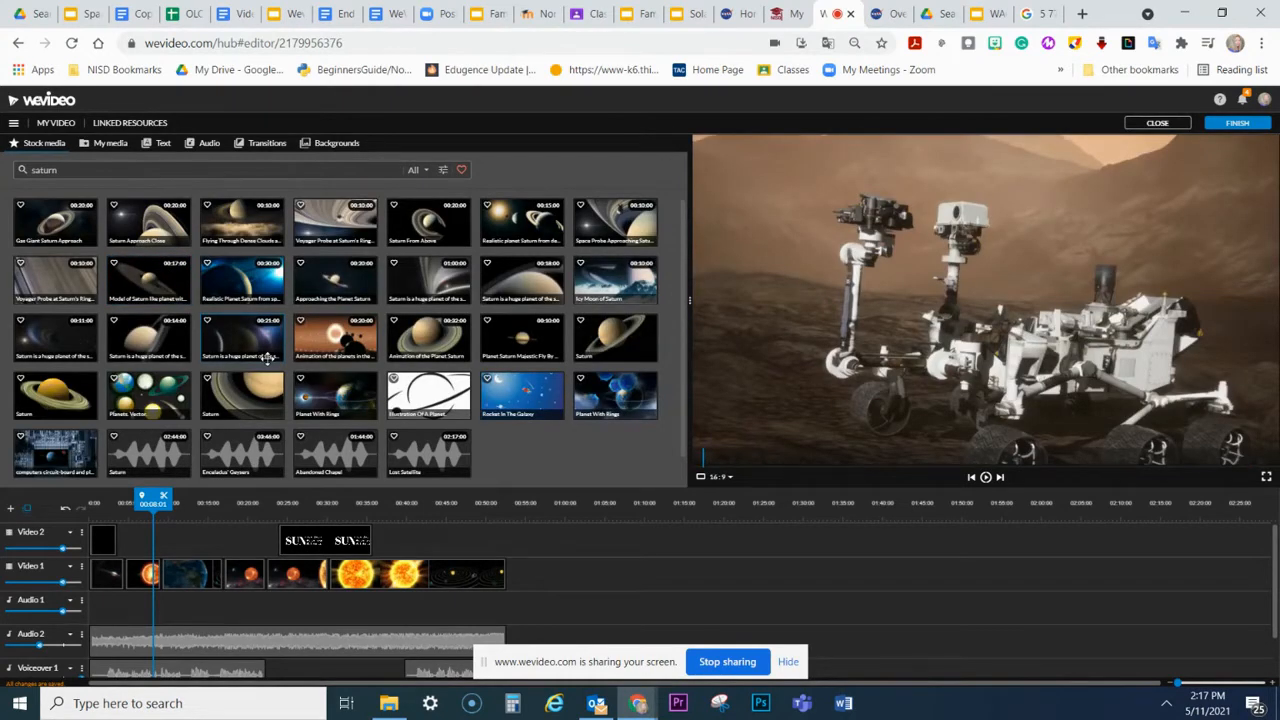
# Step: Search the stock media for "solar system" and preview the 20-second Graphical Representation clip of orbiting planets
pyautogui.moveTo(65, 167); pyautogui.dragTo(22, 172)
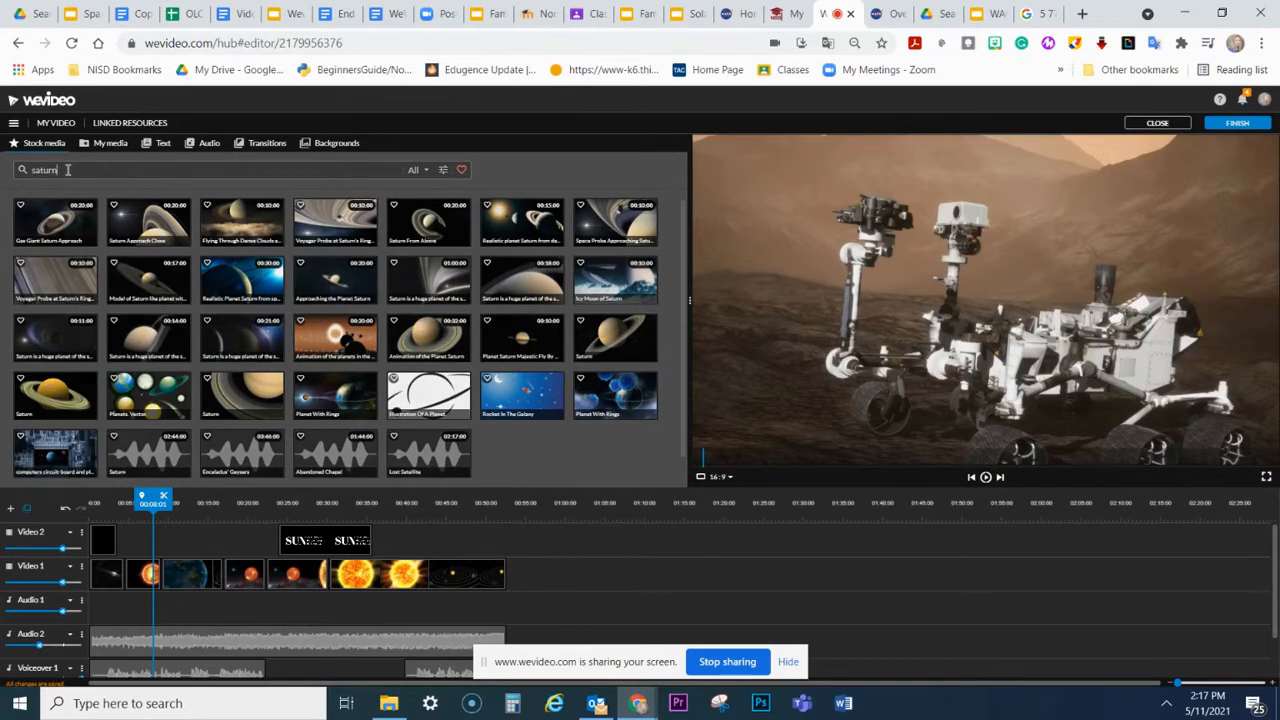
pyautogui.write('so')
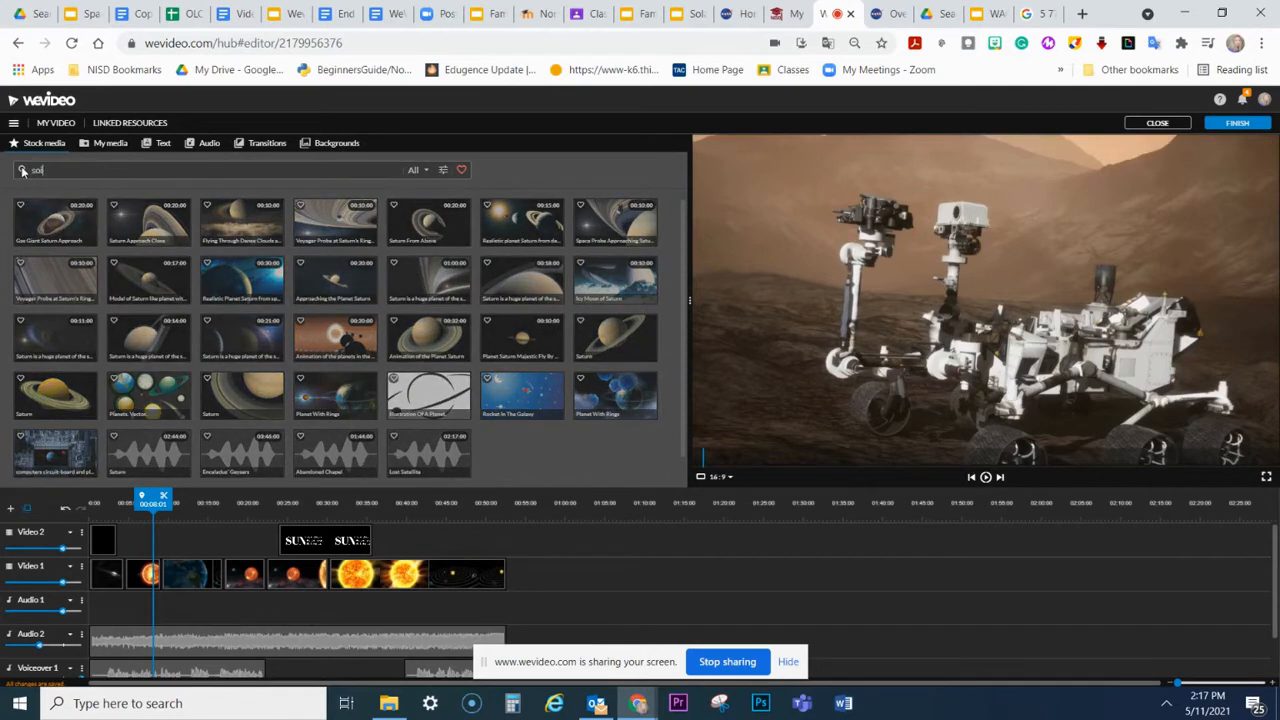
pyautogui.write('lar system')
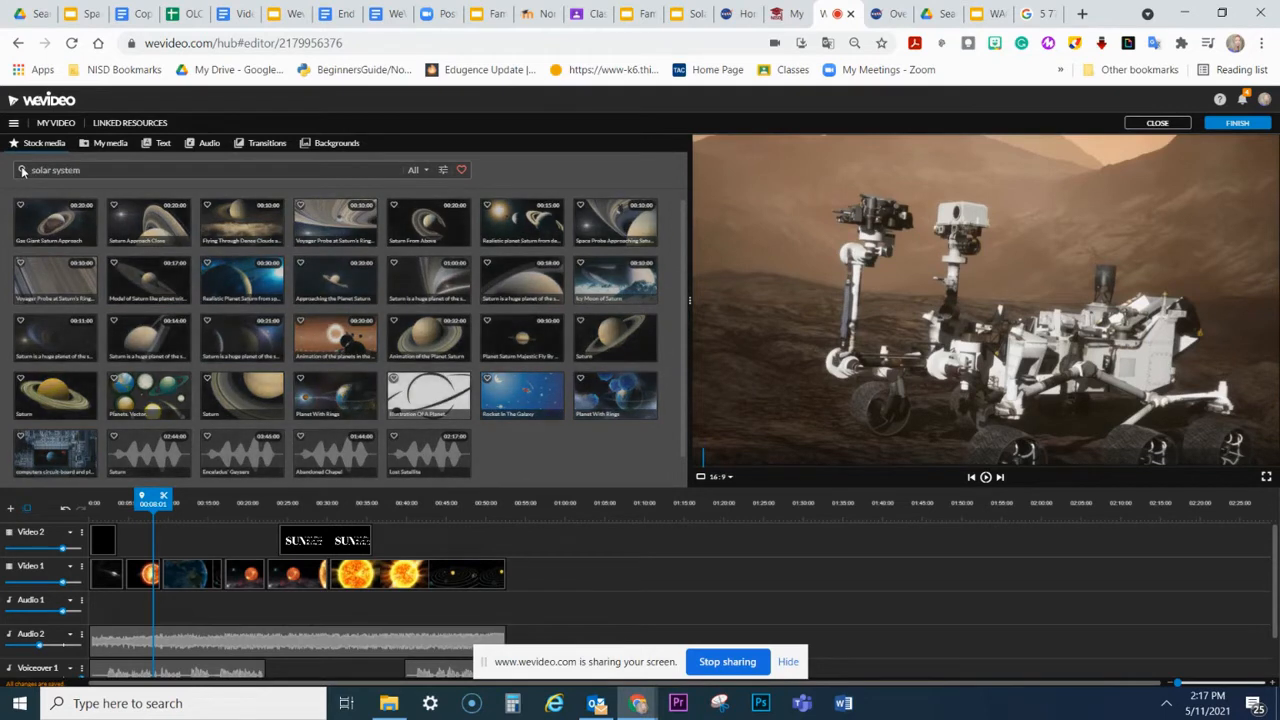
pyautogui.press('Return')
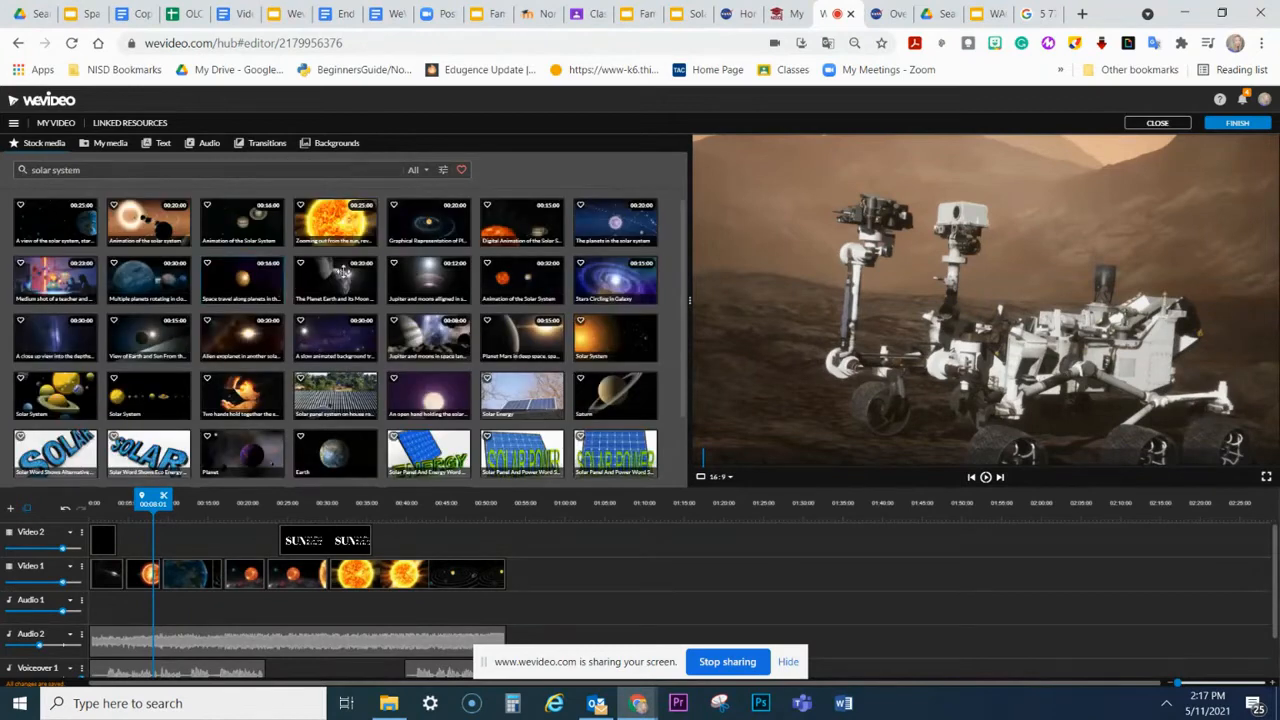
pyautogui.click(426, 232)
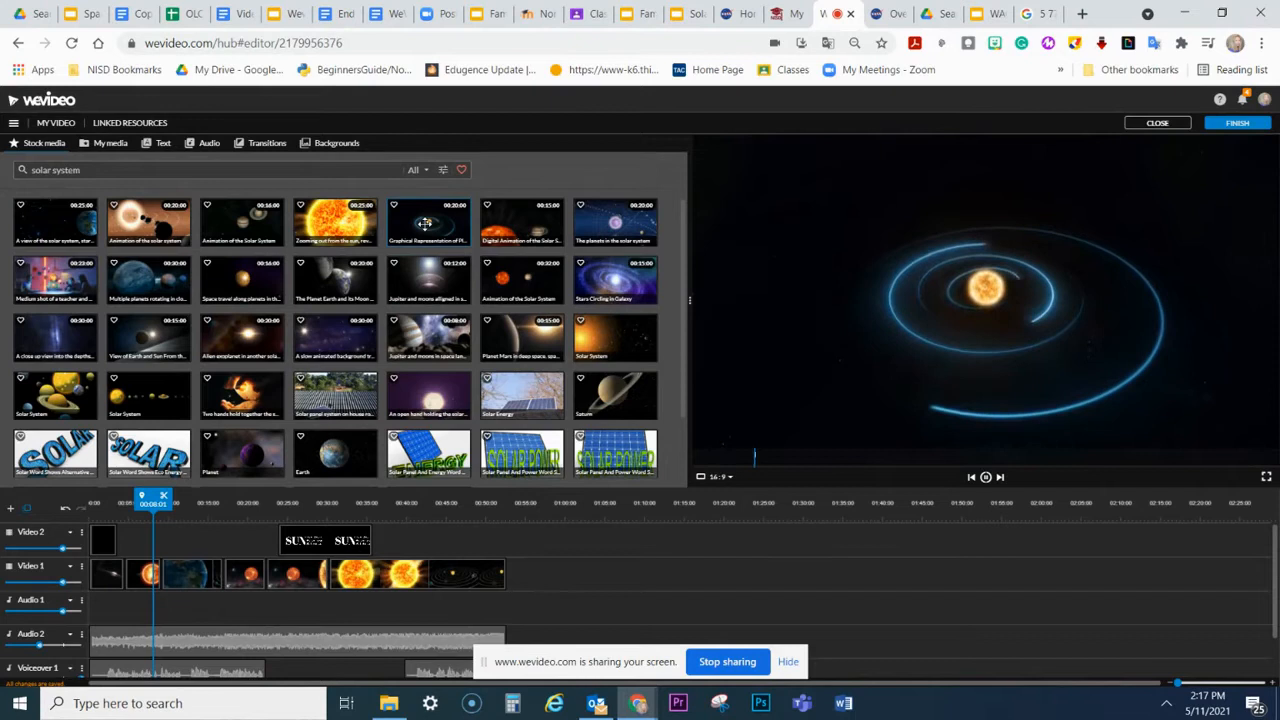
# Step: Add the Graphical Representation orbit clip after the last clip on Video 1 and play part of it
pyautogui.moveTo(426, 224); pyautogui.dragTo(526, 578)
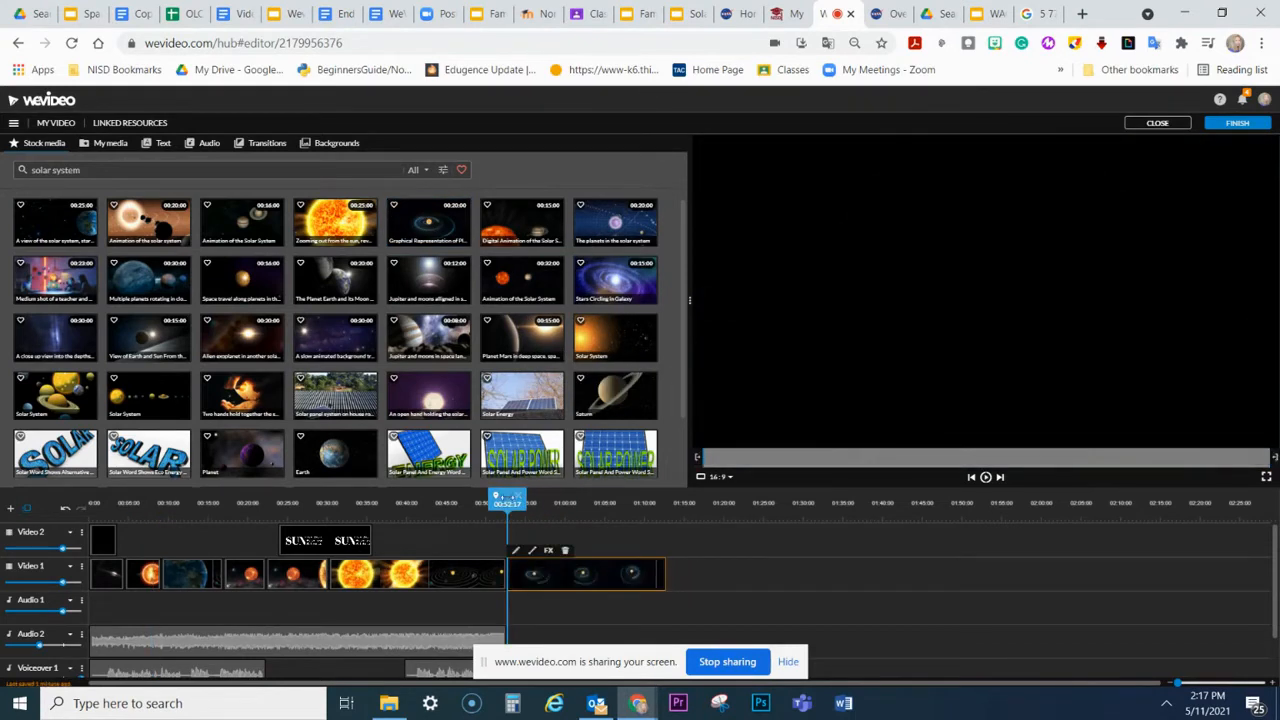
pyautogui.moveTo(505, 497); pyautogui.dragTo(544, 497)
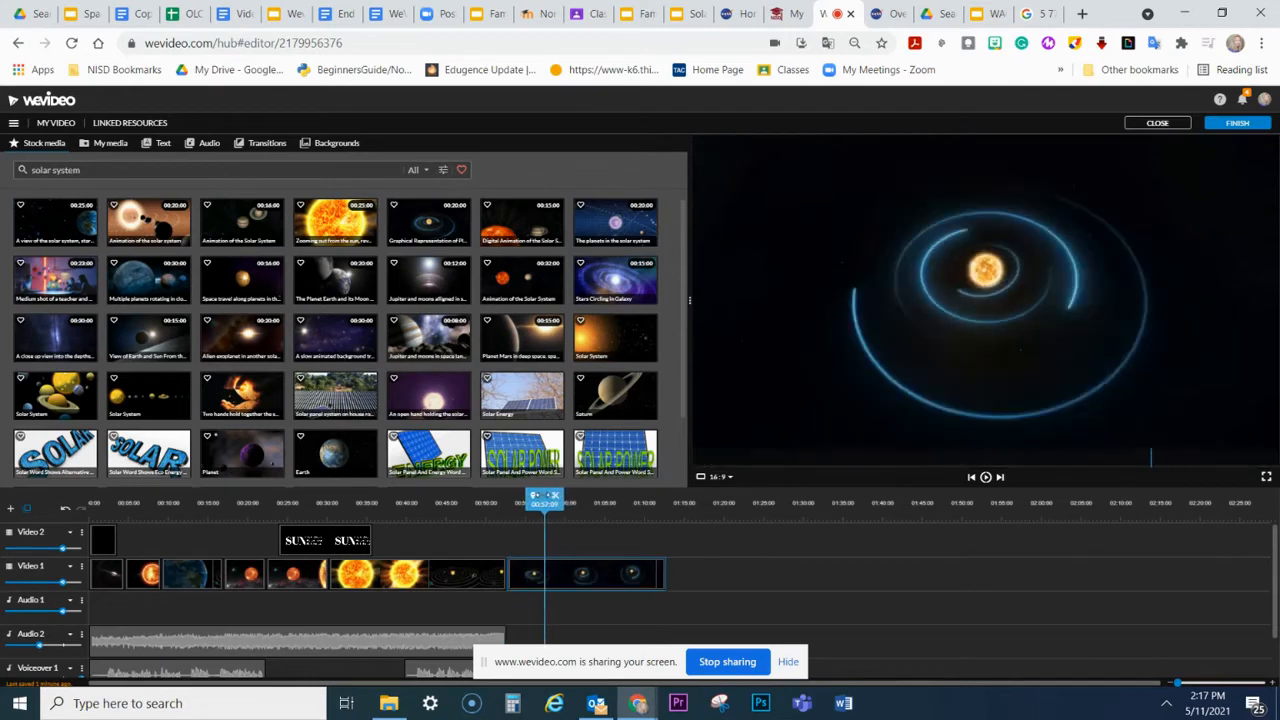
pyautogui.click(985, 478)
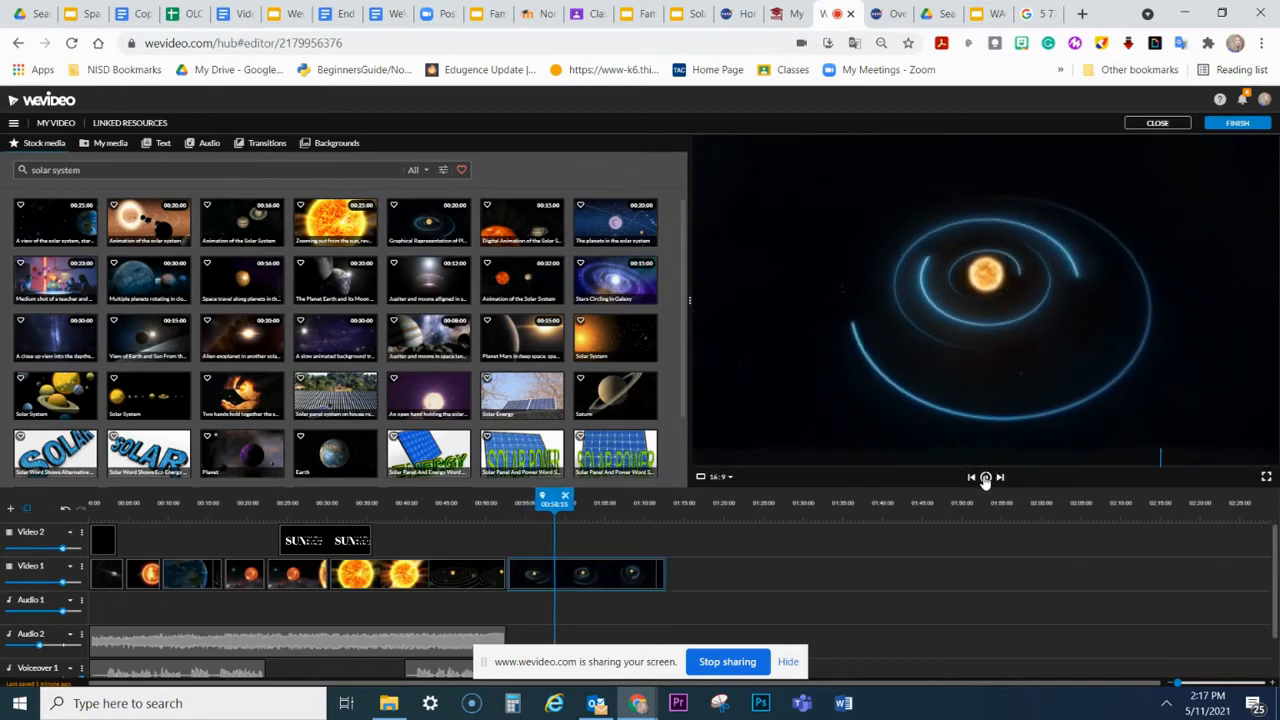
# Step: Split the added orbit clip on Video 1 at 01:00:23 and select its first part
pyautogui.click(538, 587)
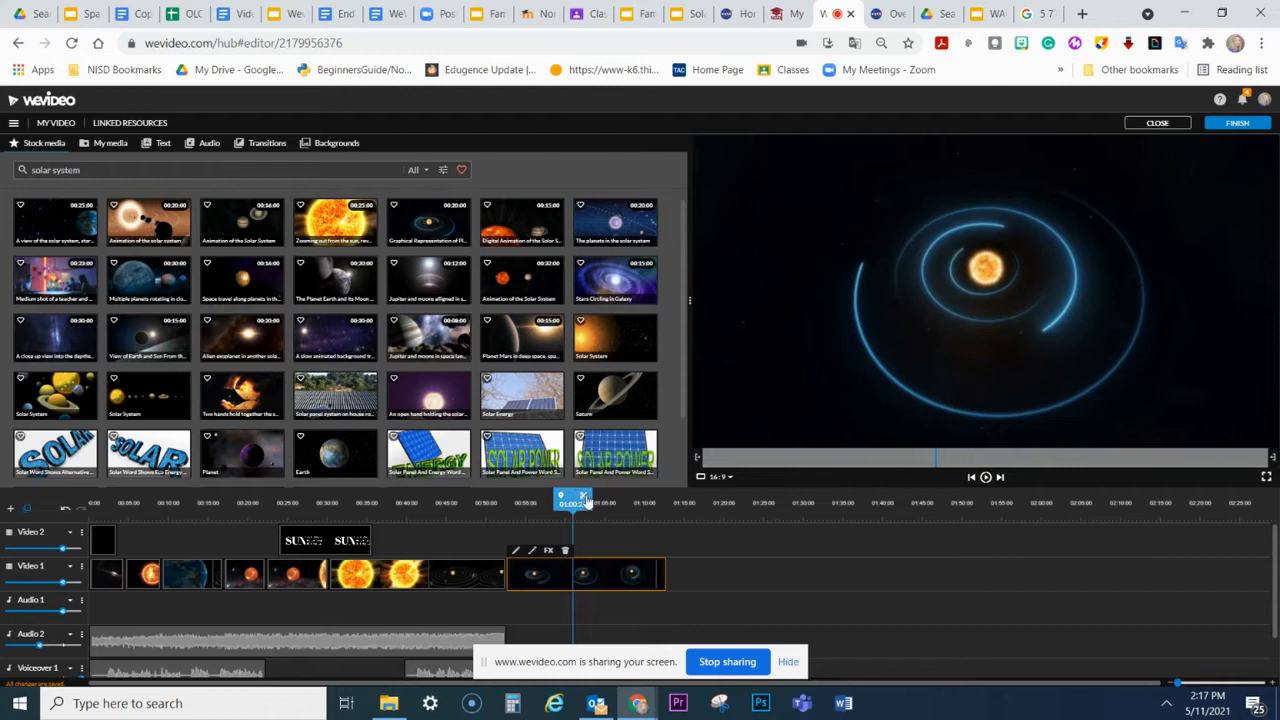
pyautogui.click(583, 497)
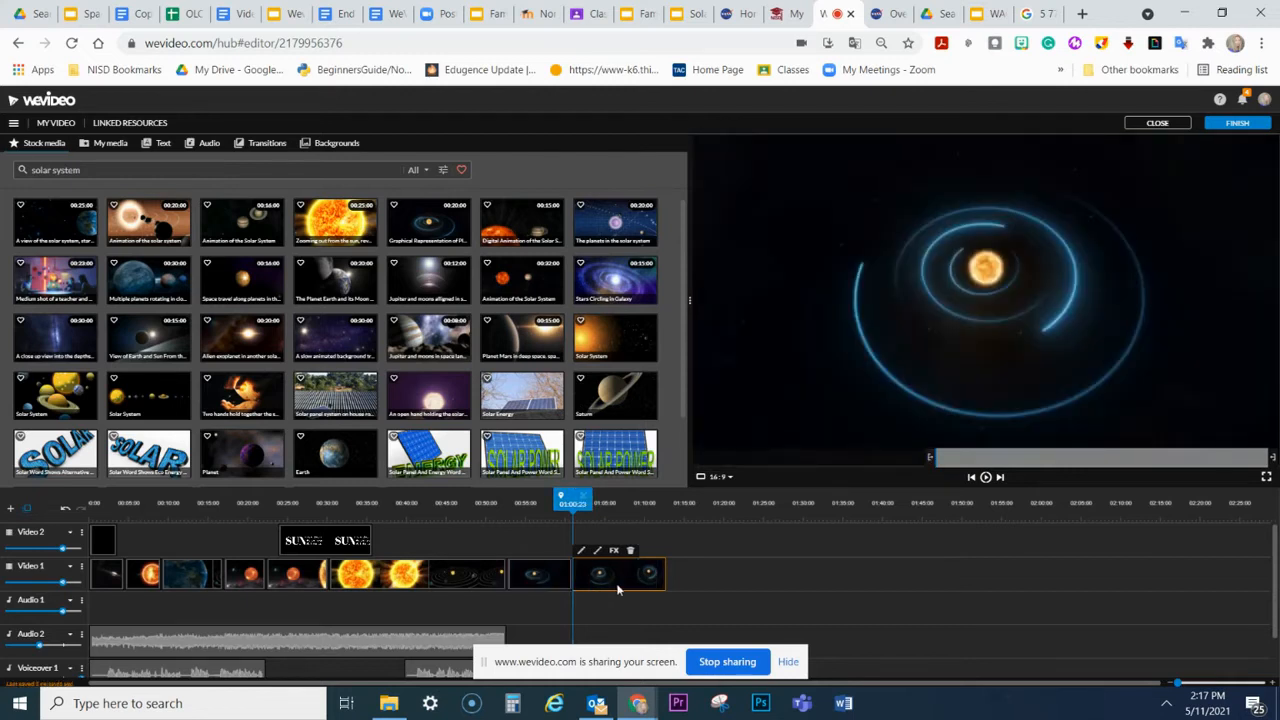
pyautogui.click(550, 575)
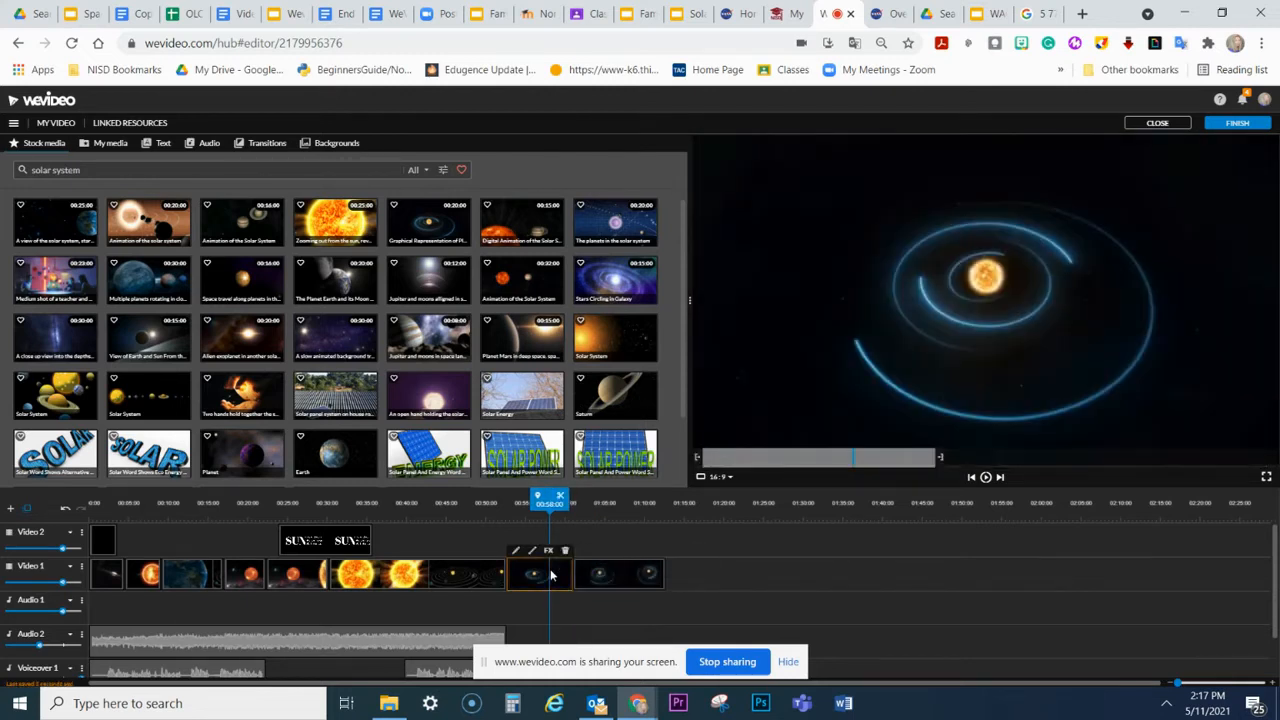
# Step: Delete both parts of the split orbit clip from the end of Video 1
pyautogui.click(612, 574)
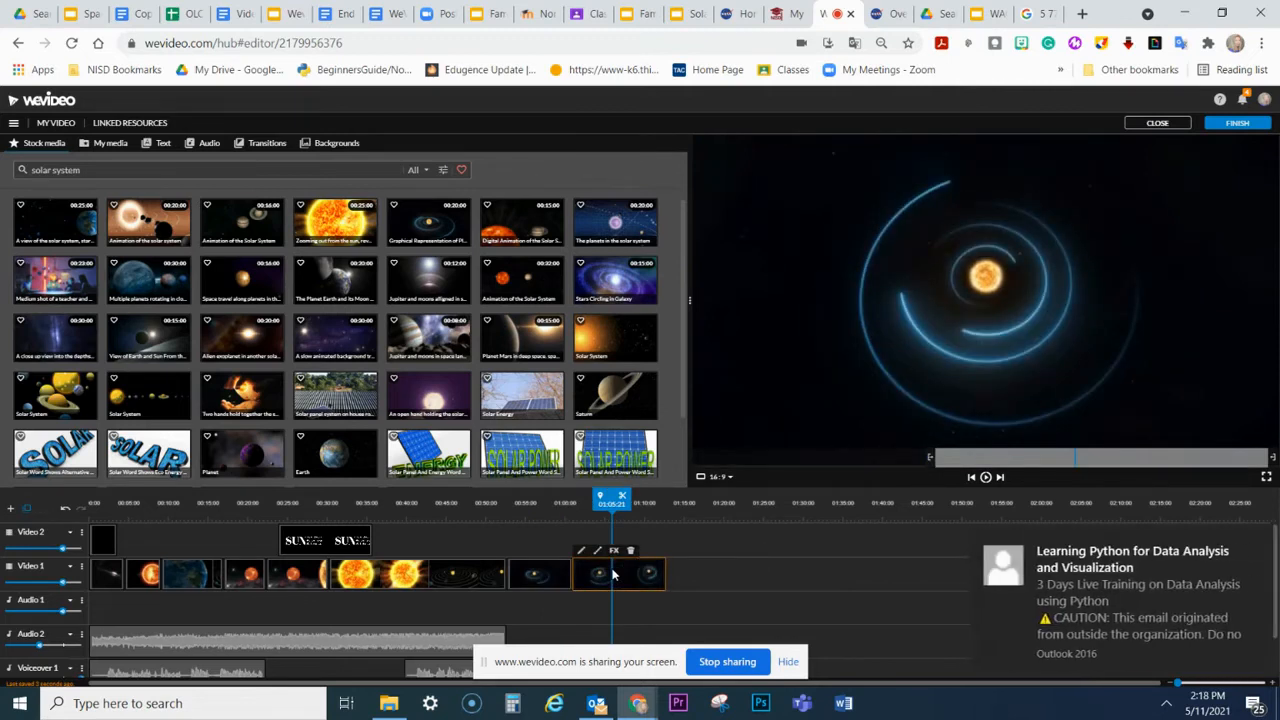
pyautogui.press('Delete')
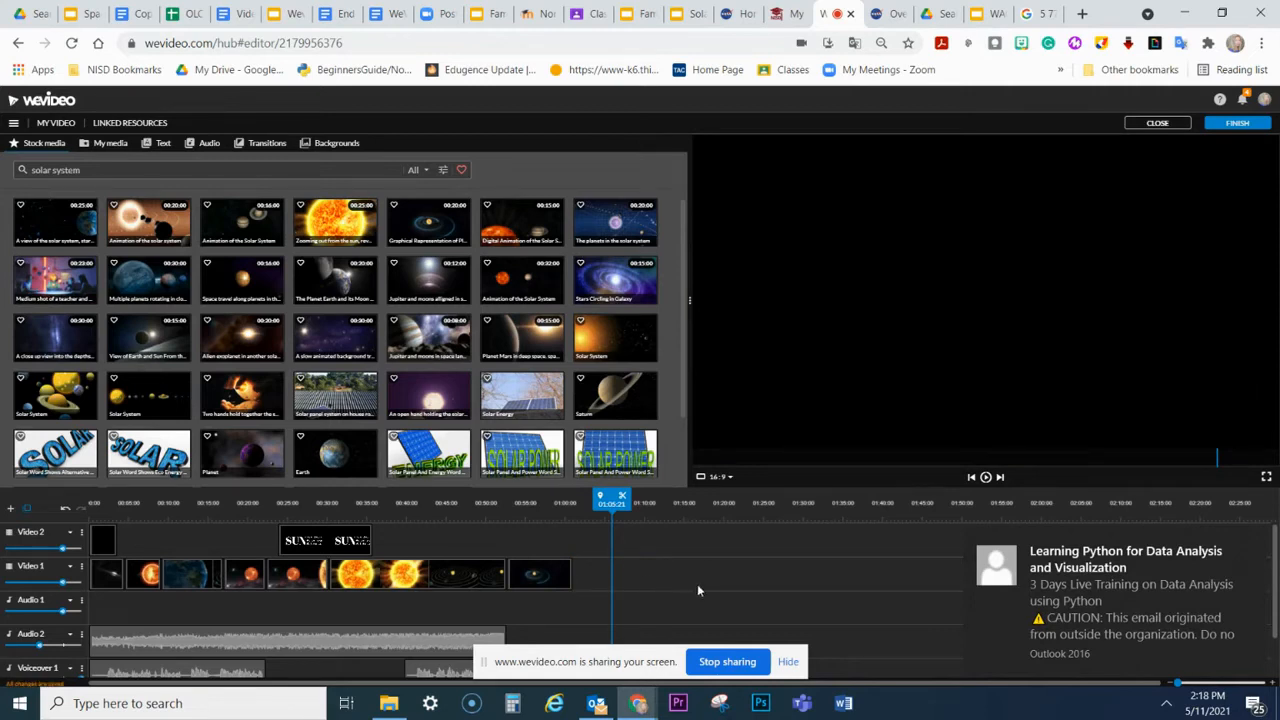
pyautogui.click(547, 574)
pyautogui.press('Delete')
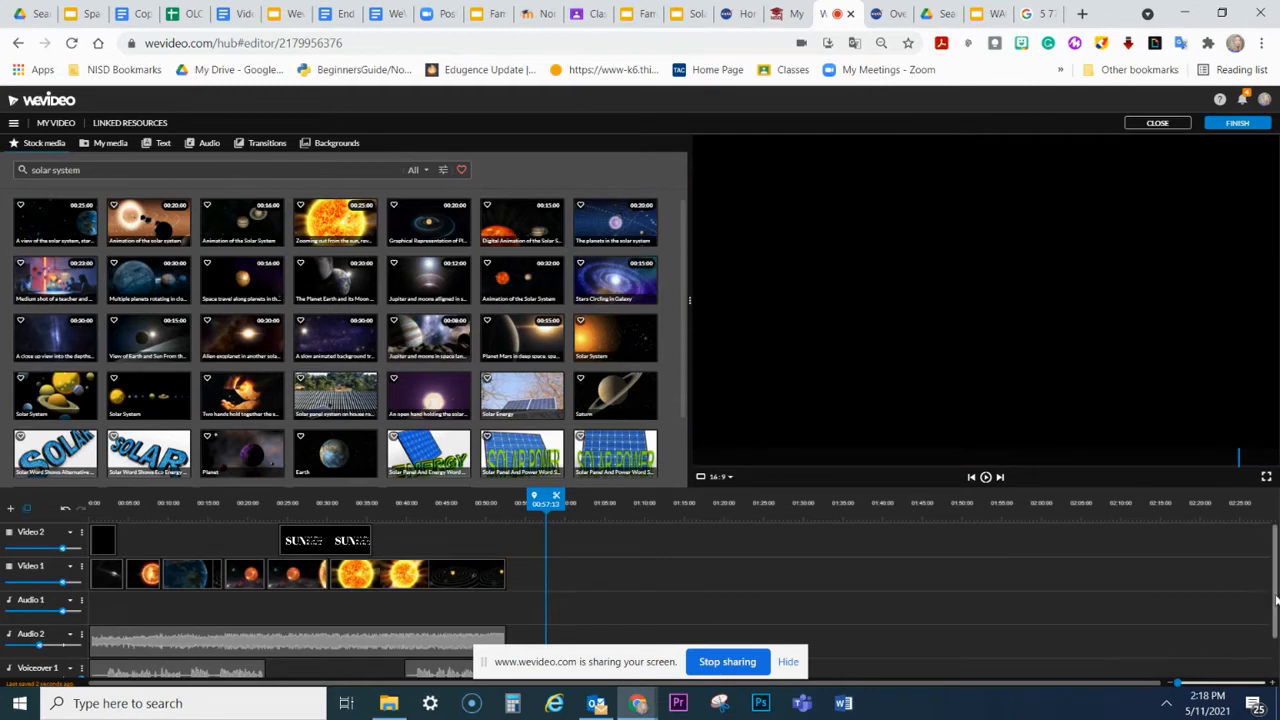
# Step: Show the opening title near the start of the timeline, view the motion text templates, and select the second clip on Video 1
pyautogui.scroll(-1, 1272, 596)
pyautogui.scroll(1, 1272, 596)
pyautogui.moveTo(545, 497); pyautogui.dragTo(97, 497)
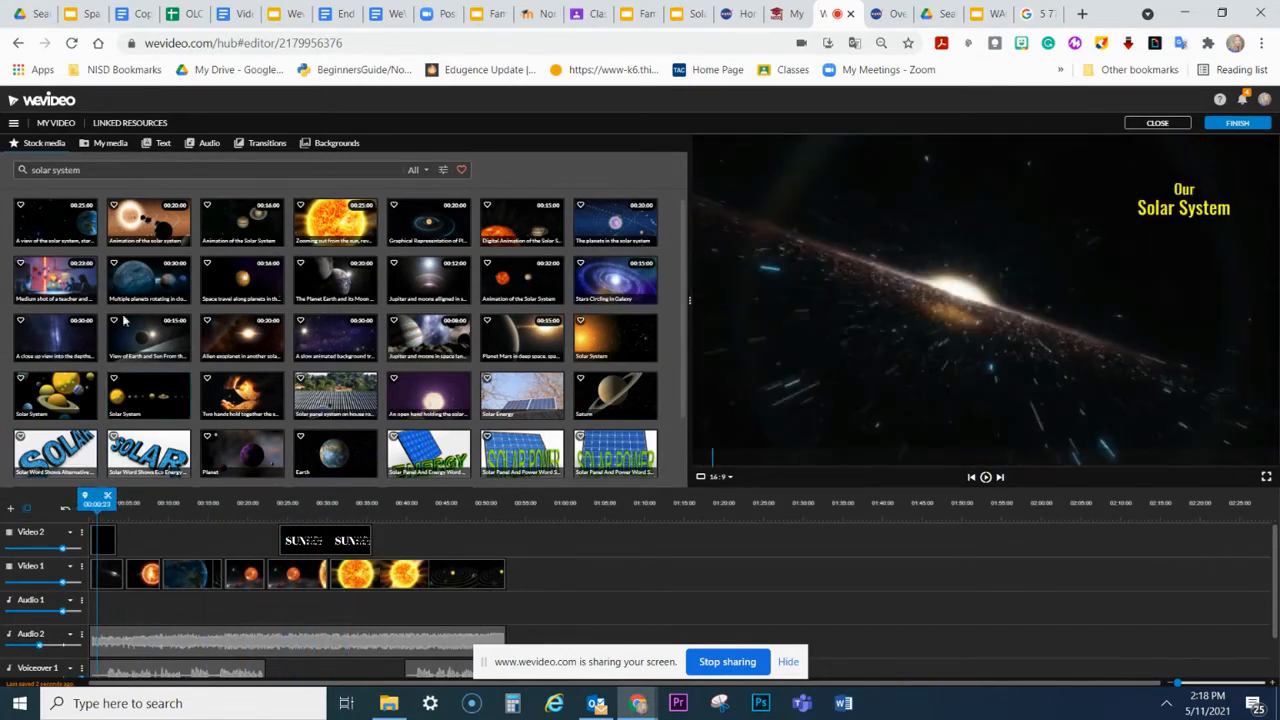
pyautogui.click(157, 145)
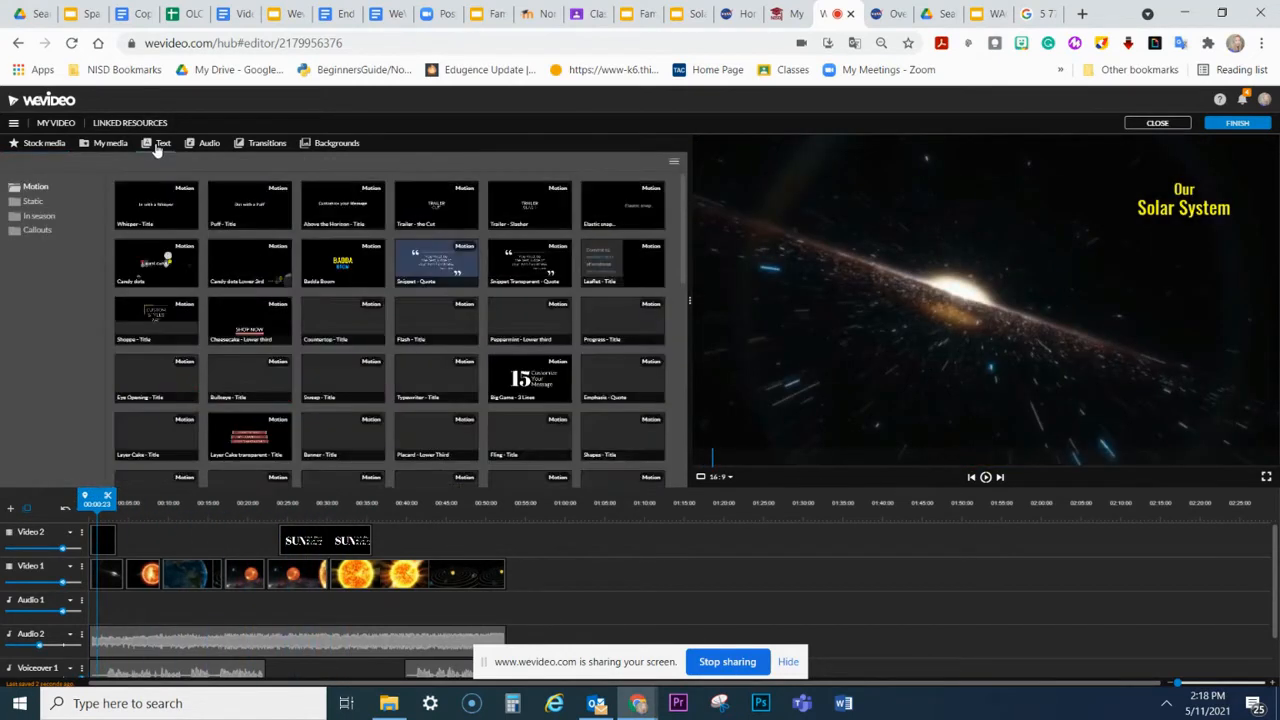
pyautogui.click(152, 558)
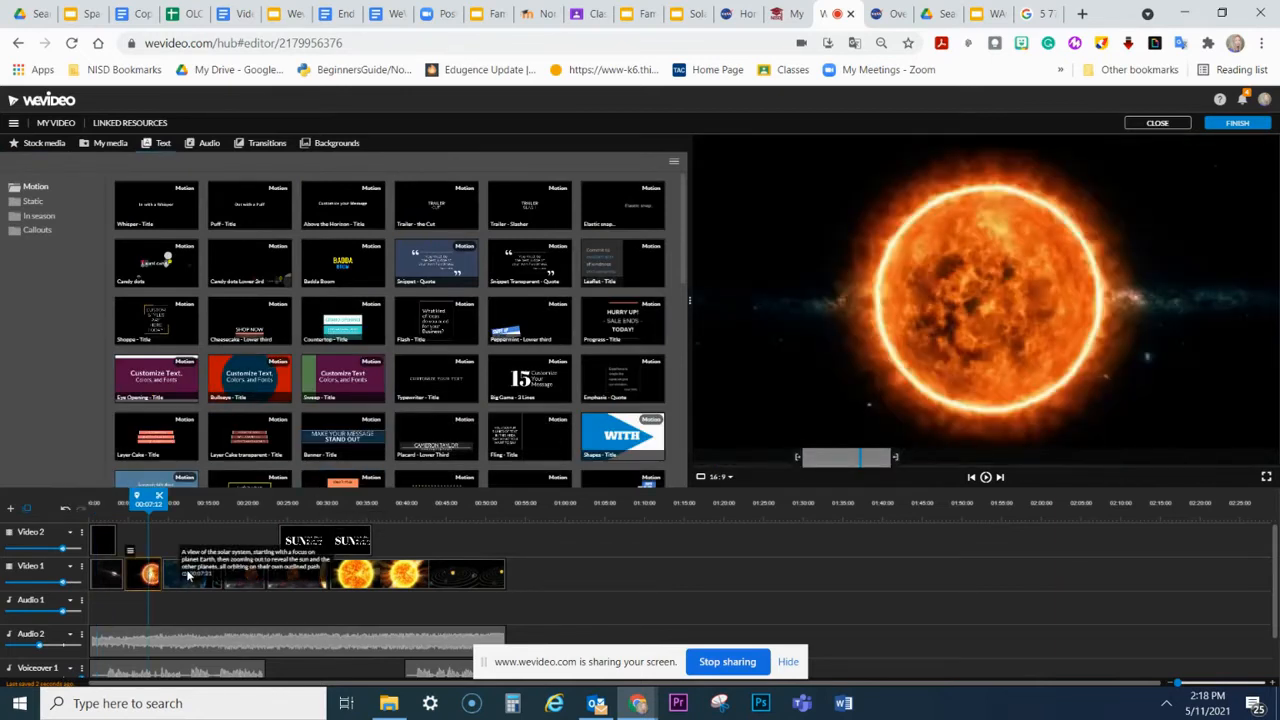
# Step: Filter the stock media to audio only and search it for "space"
pyautogui.click(45, 143)
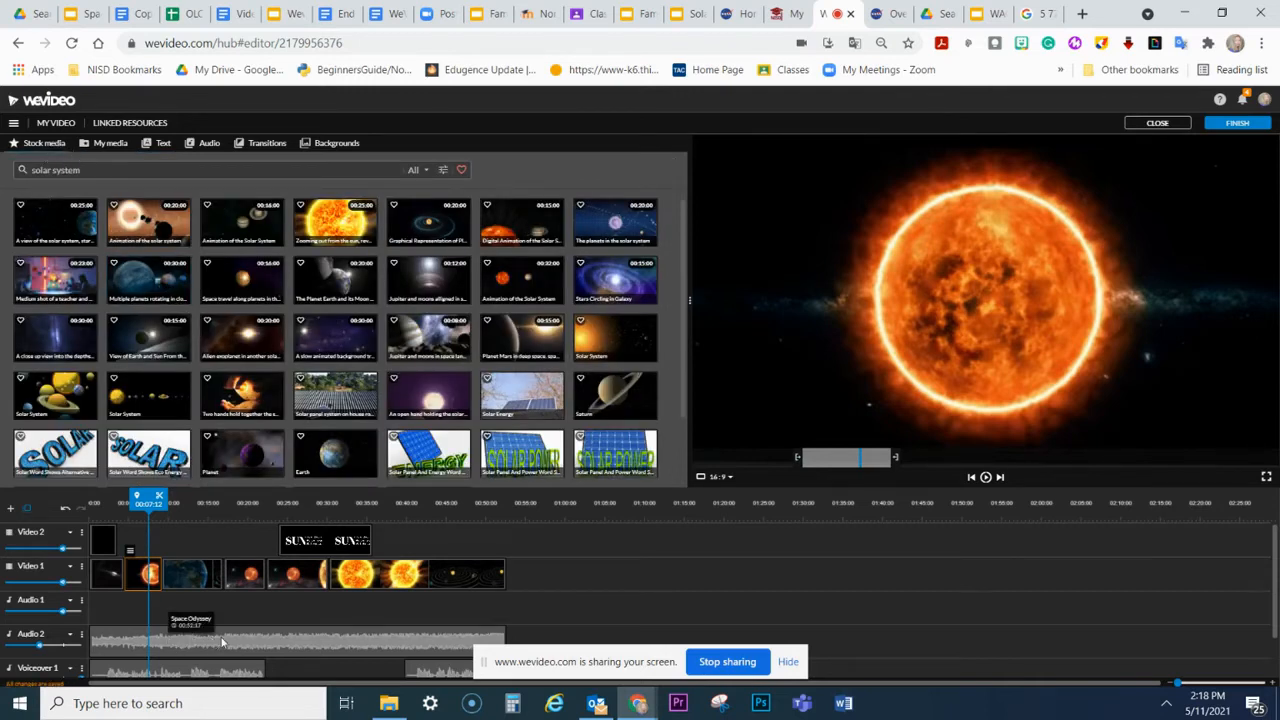
pyautogui.moveTo(1275, 560)
pyautogui.mouseDown()
pyautogui.moveTo(1274, 595)
pyautogui.moveTo(1273, 580)
pyautogui.mouseUp()
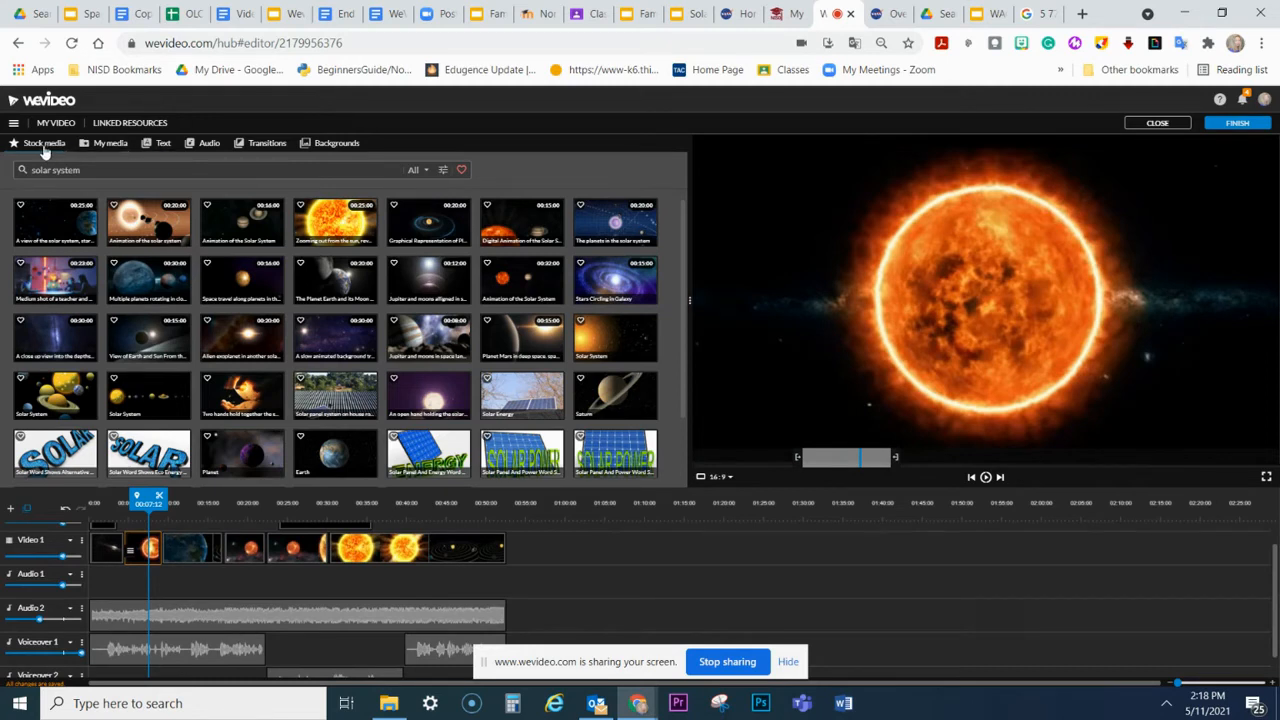
pyautogui.click(420, 171)
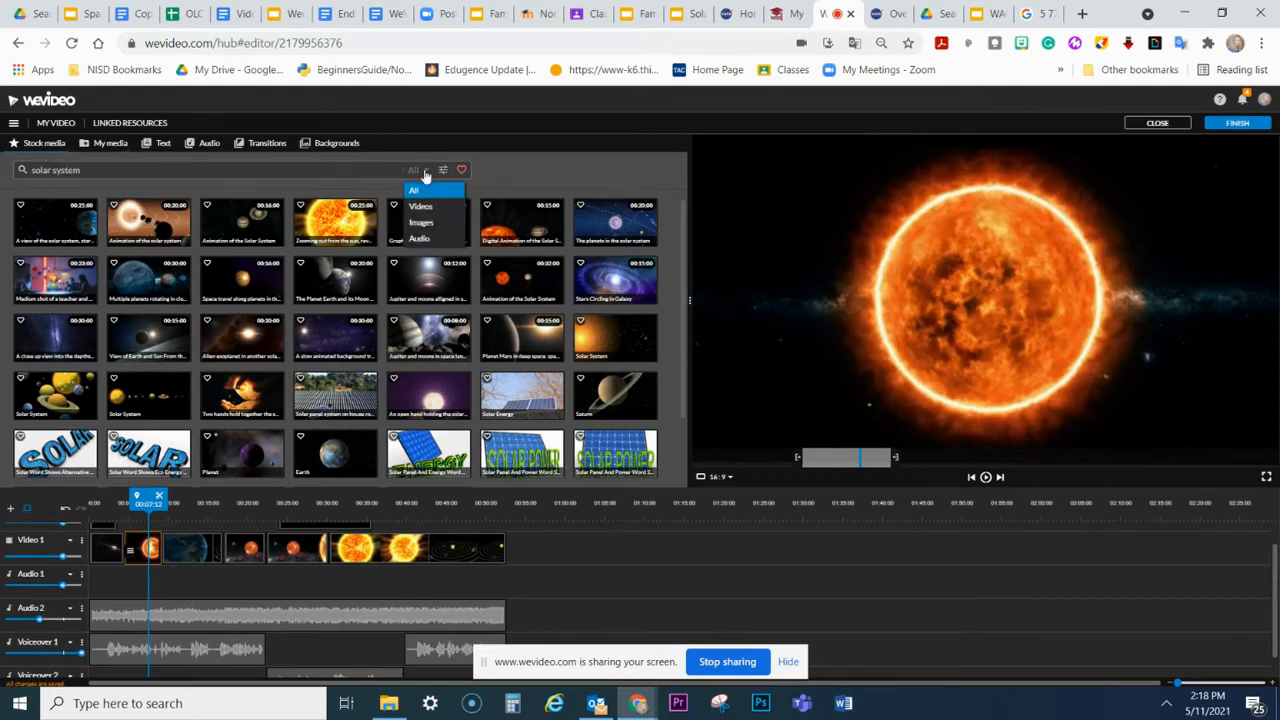
pyautogui.click(420, 240)
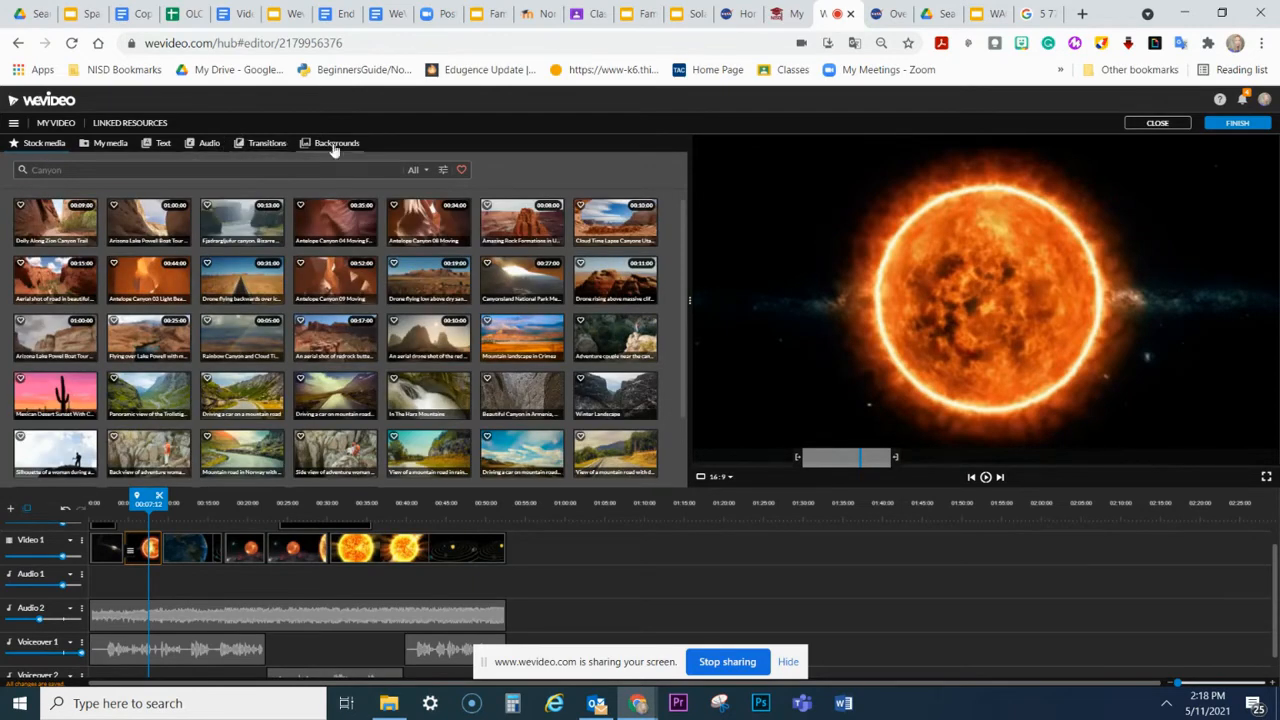
pyautogui.click(420, 171)
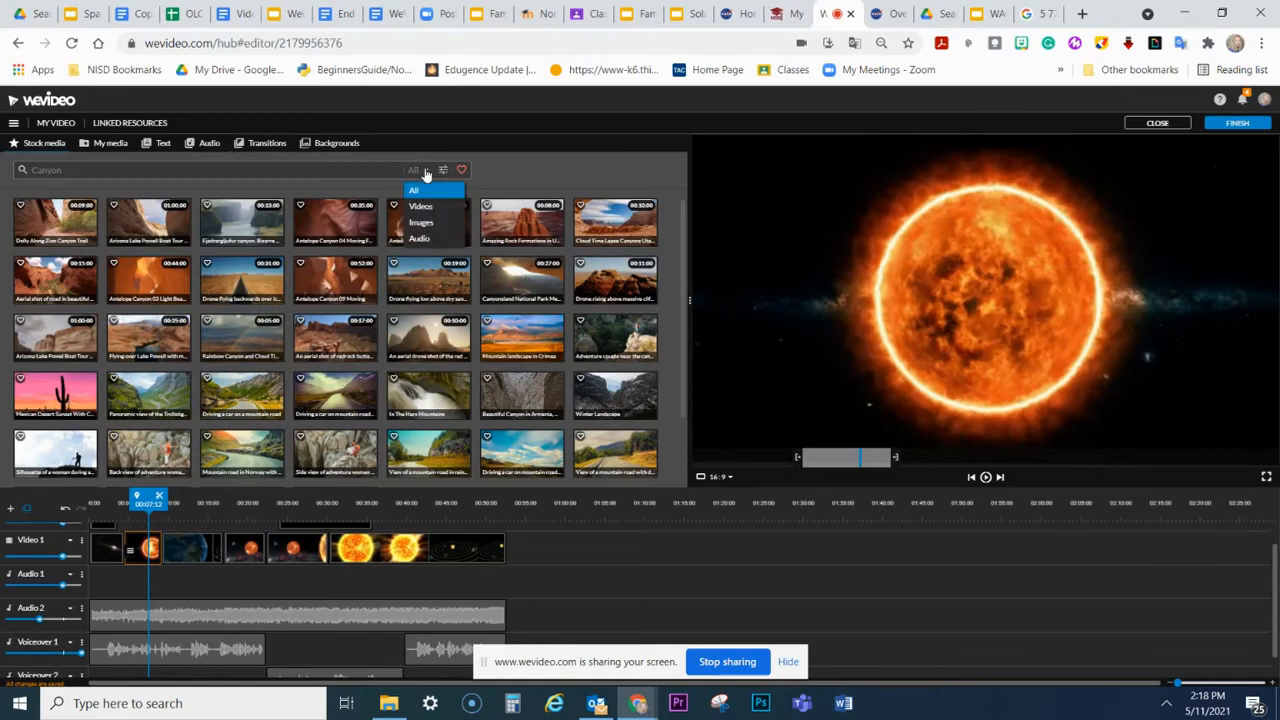
pyautogui.click(418, 238)
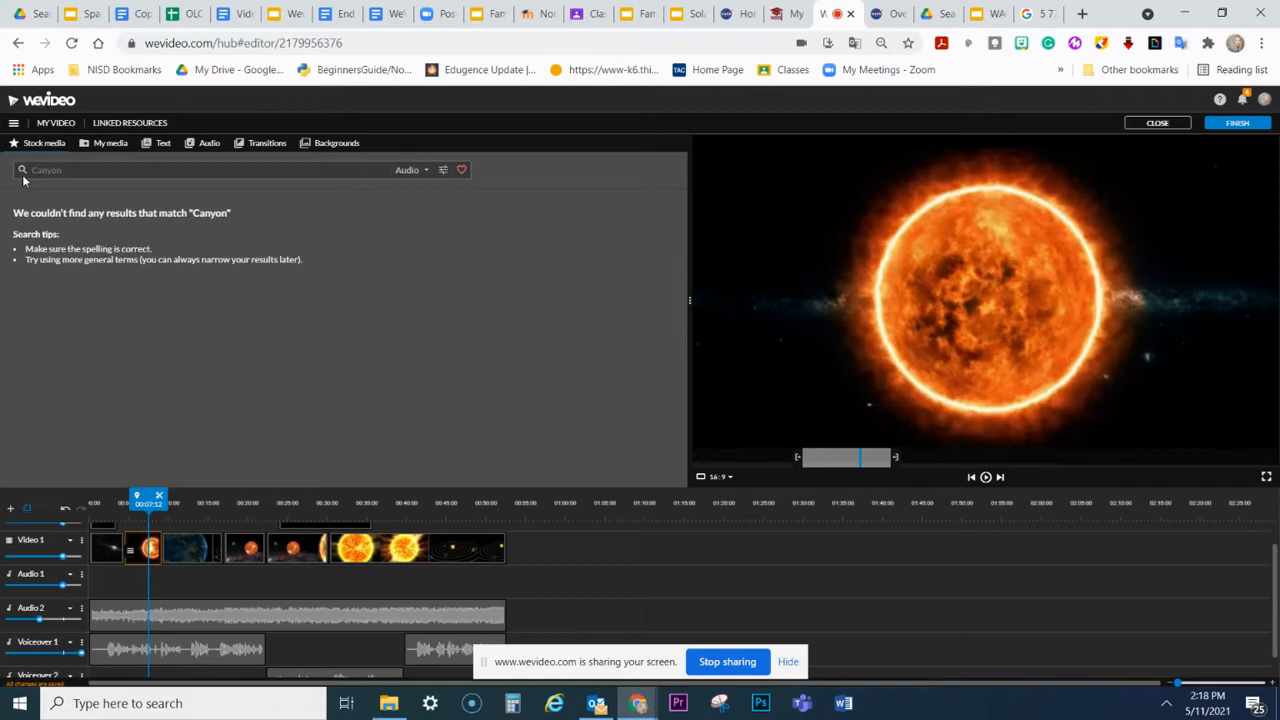
pyautogui.click(24, 177)
pyautogui.write('space')
pyautogui.press('Return')
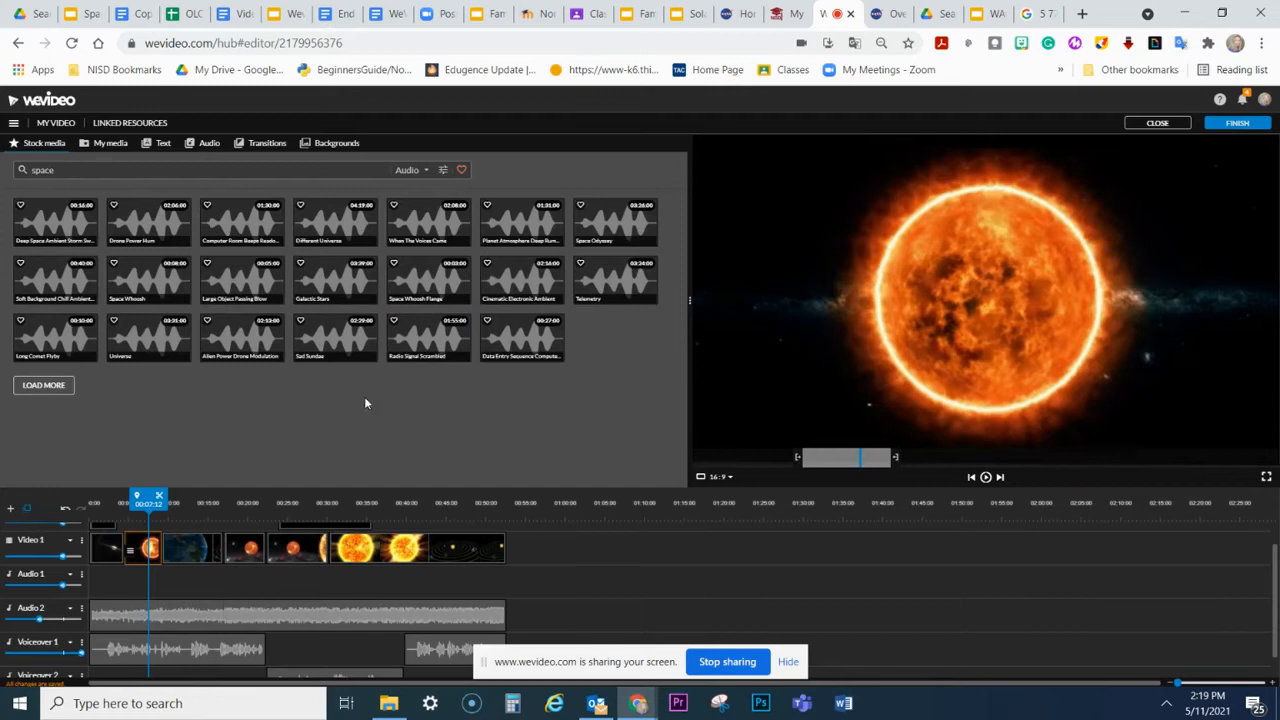
# Step: Preview several of the found audio tracks, including Deep Space Ambient Storm, When The Voices Come and Space Odyssey
pyautogui.click(332, 342)
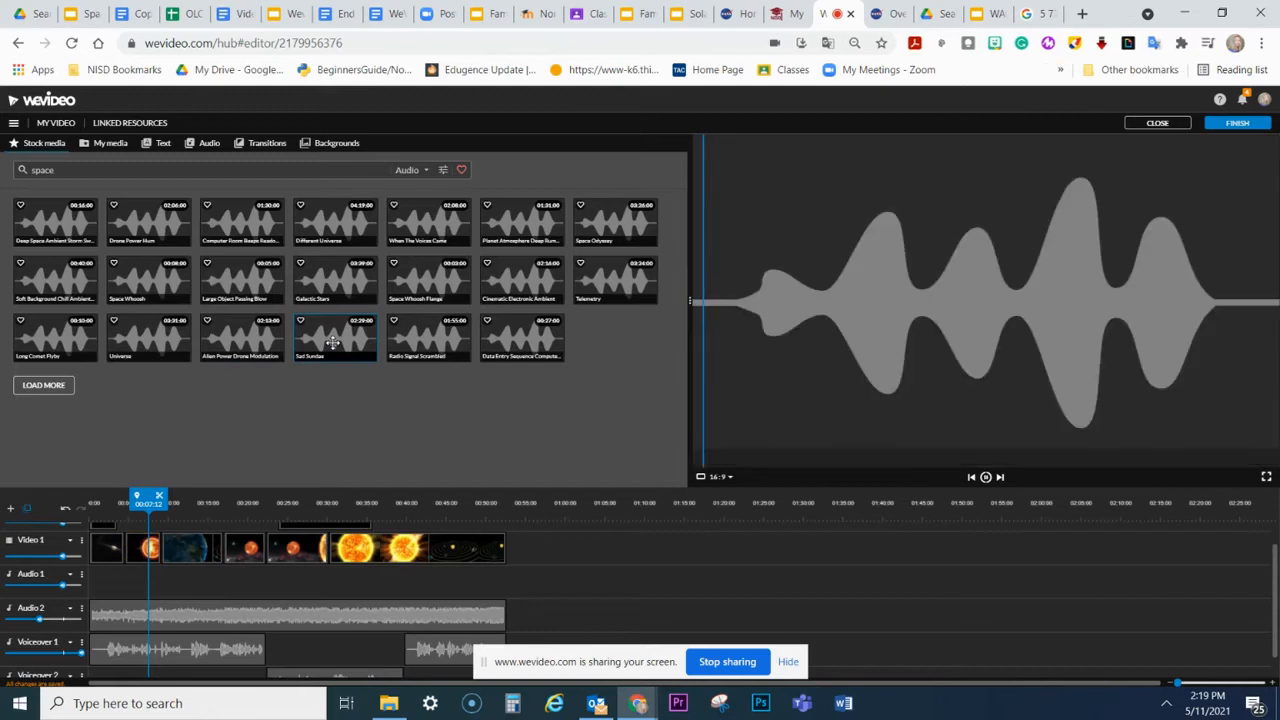
pyautogui.moveTo(712, 263); pyautogui.dragTo(766, 272)
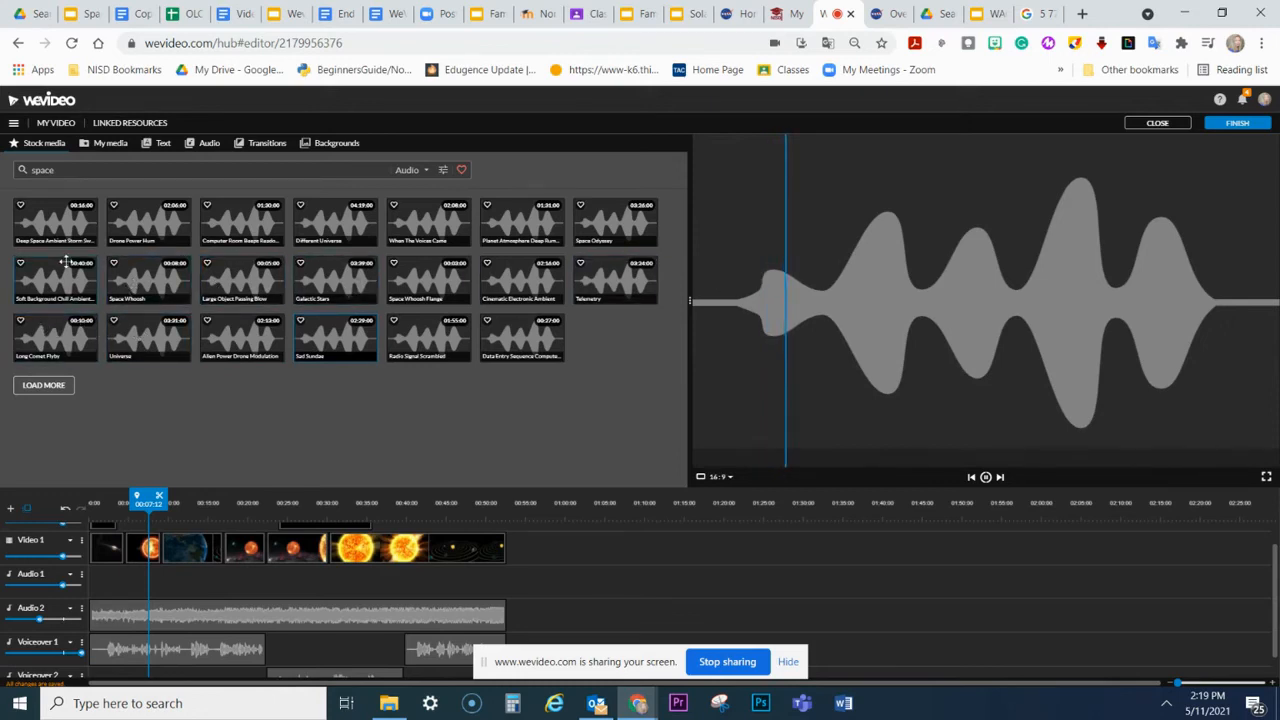
pyautogui.click(76, 219)
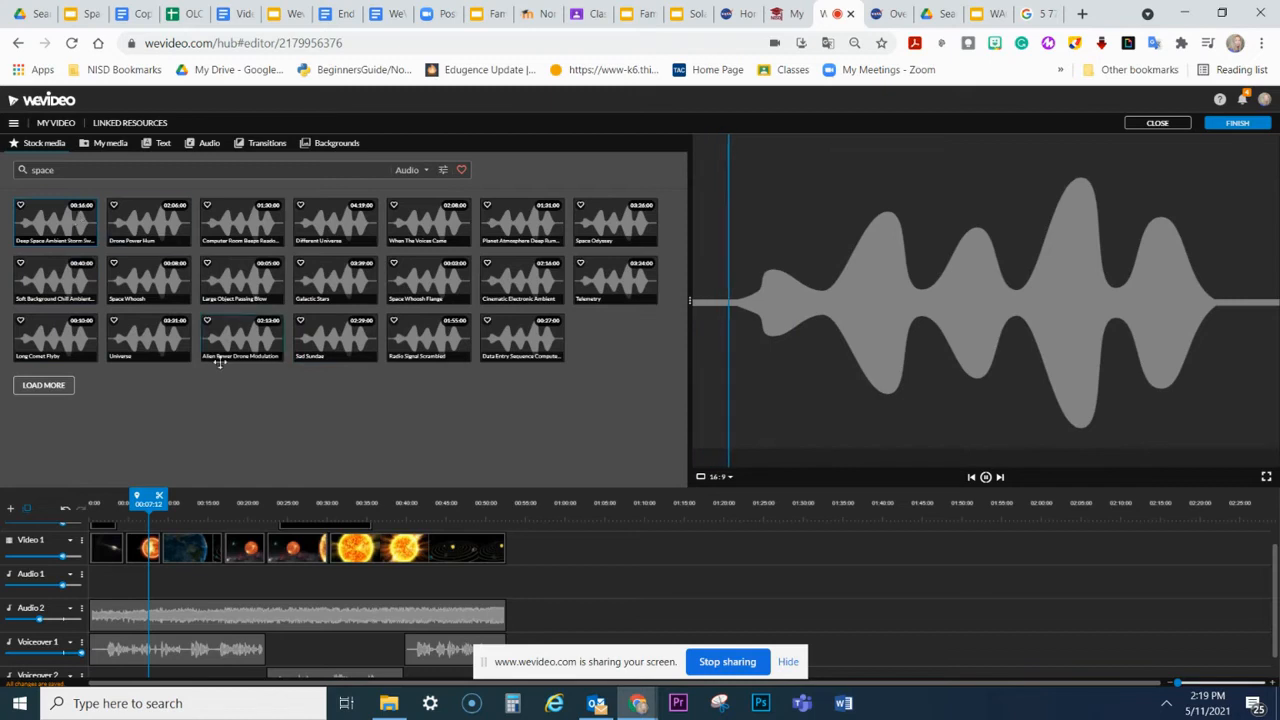
pyautogui.click(426, 213)
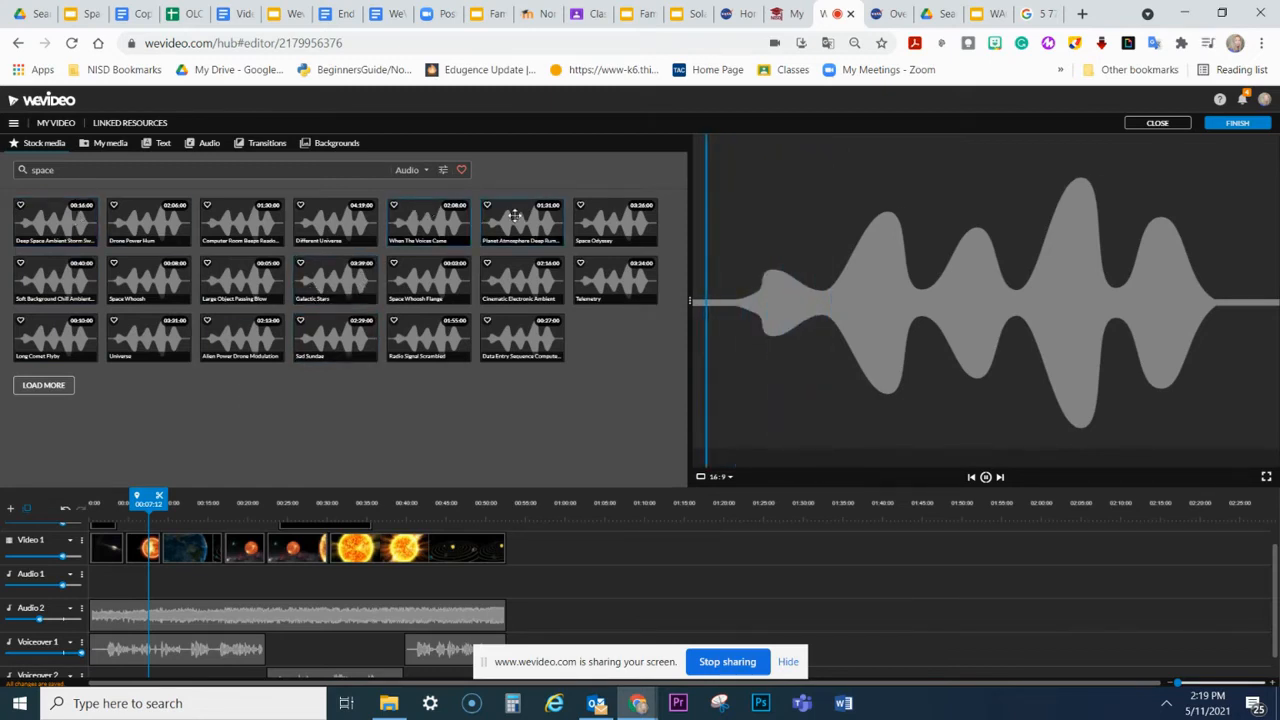
pyautogui.click(615, 226)
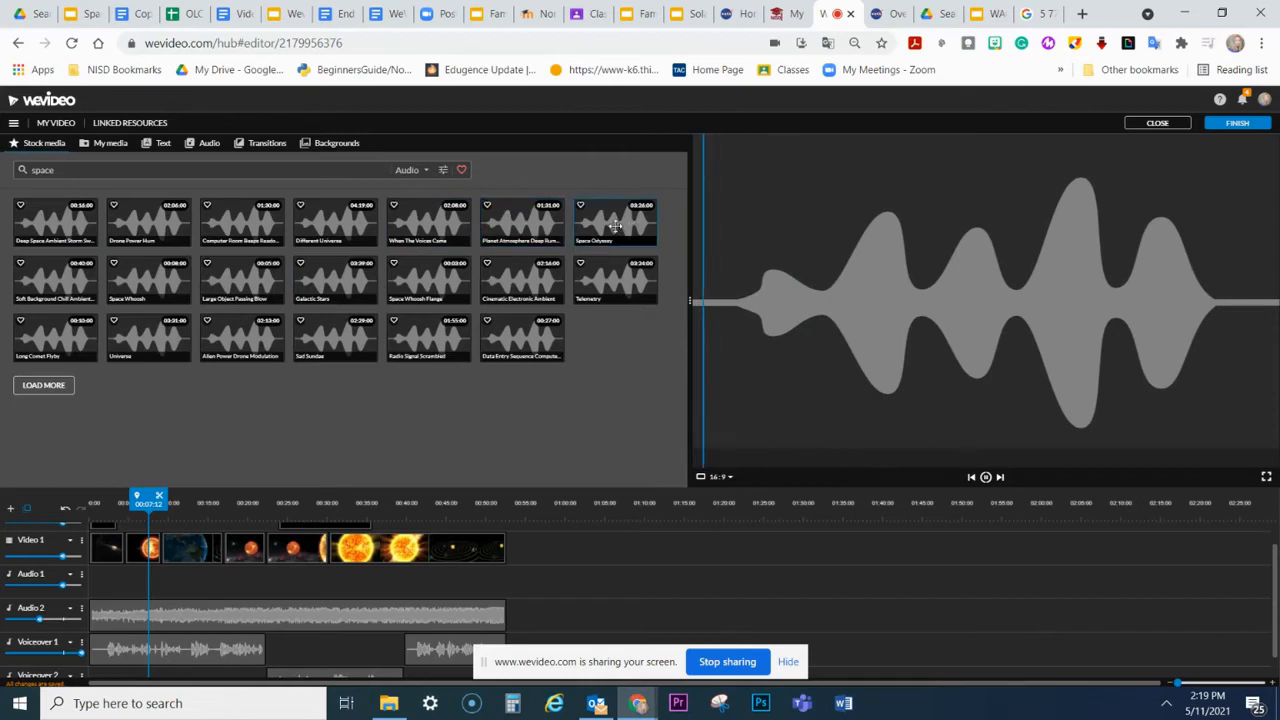
# Step: Add the Space Odyssey track to Audio 2 at 00:56:21, beyond the existing music, and delete it again
pyautogui.moveTo(615, 226); pyautogui.dragTo(557, 616)
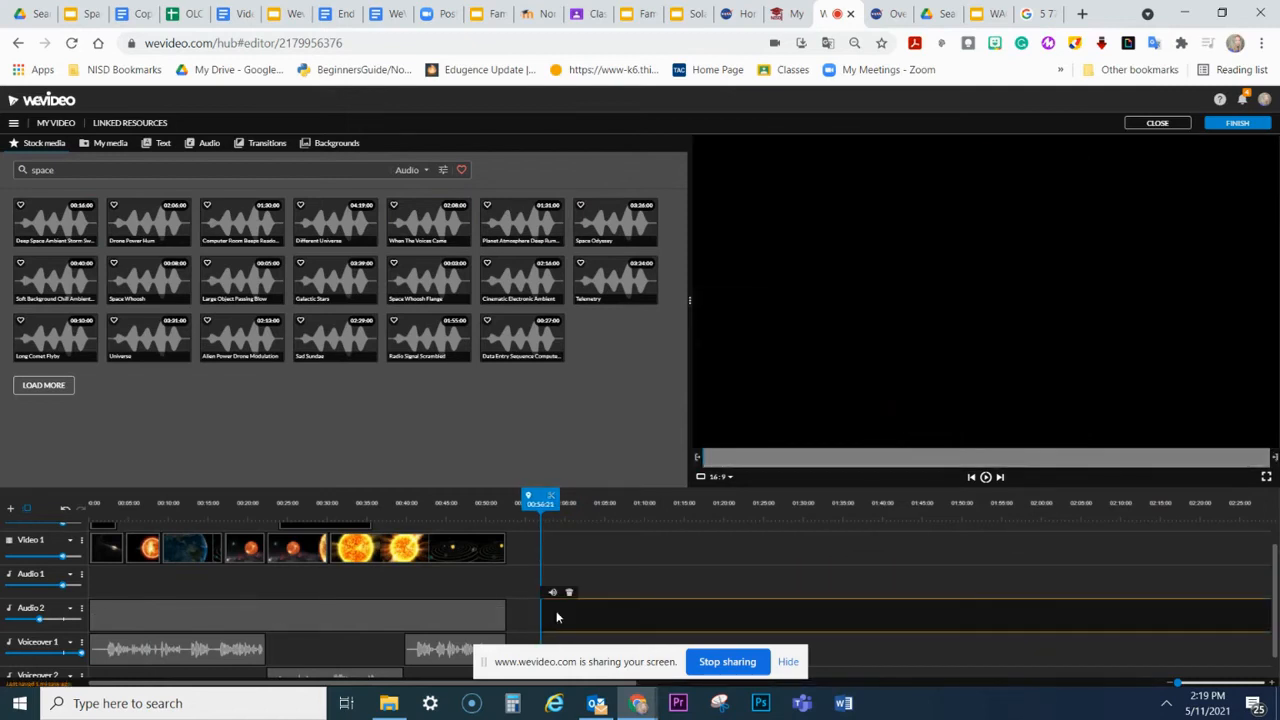
pyautogui.press('Delete')
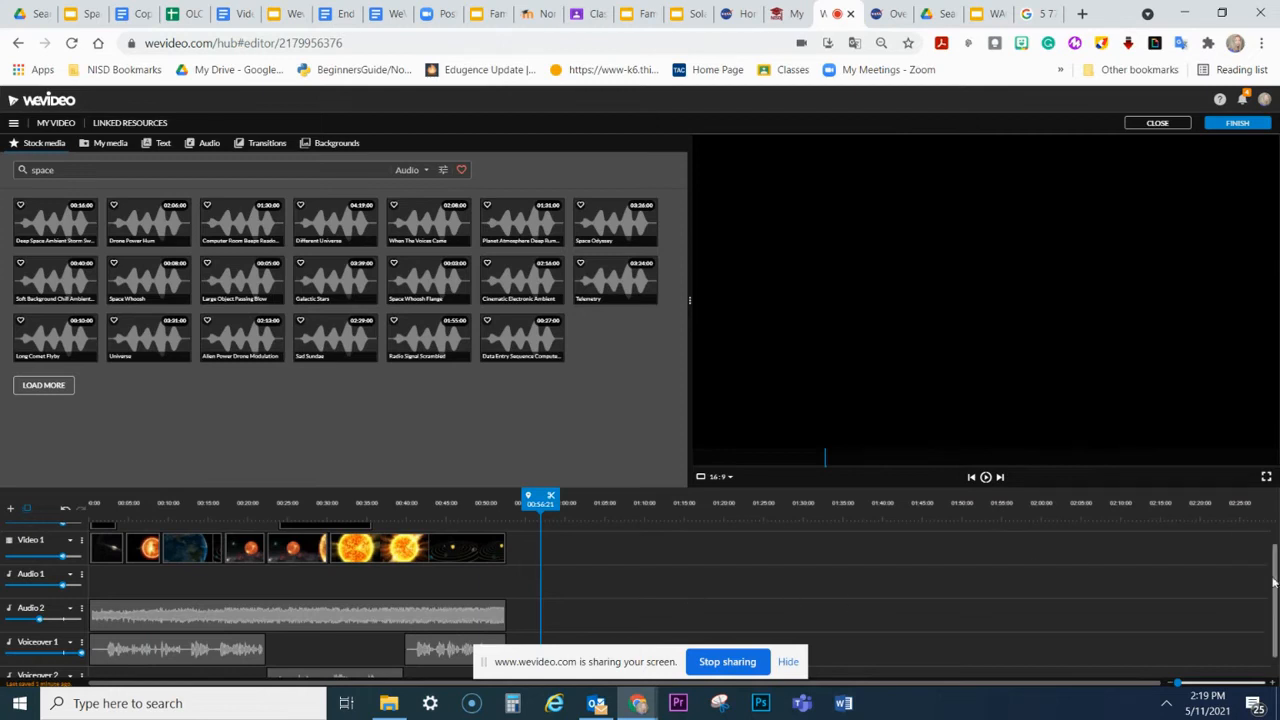
# Step: Show the voiceover tracks, return the playhead to the start of the timeline, and open the personal media library
pyautogui.scroll(-1, 1275, 583)
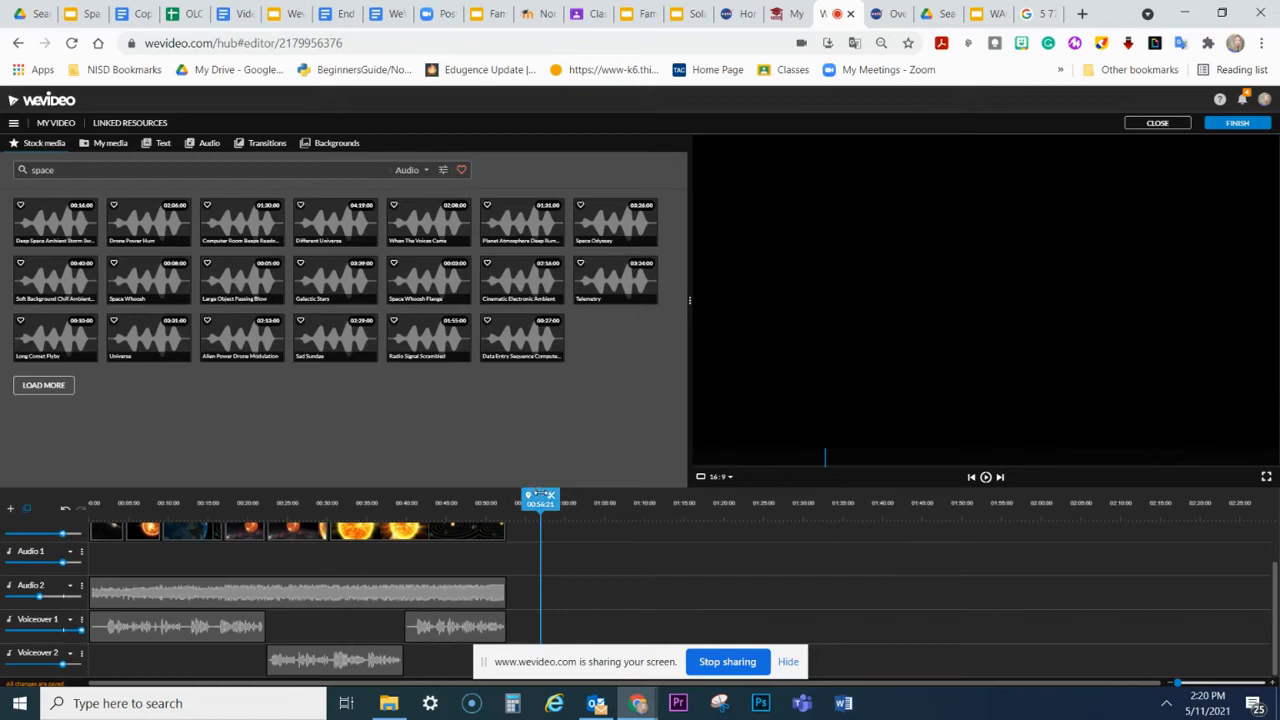
pyautogui.moveTo(540, 497); pyautogui.dragTo(90, 470)
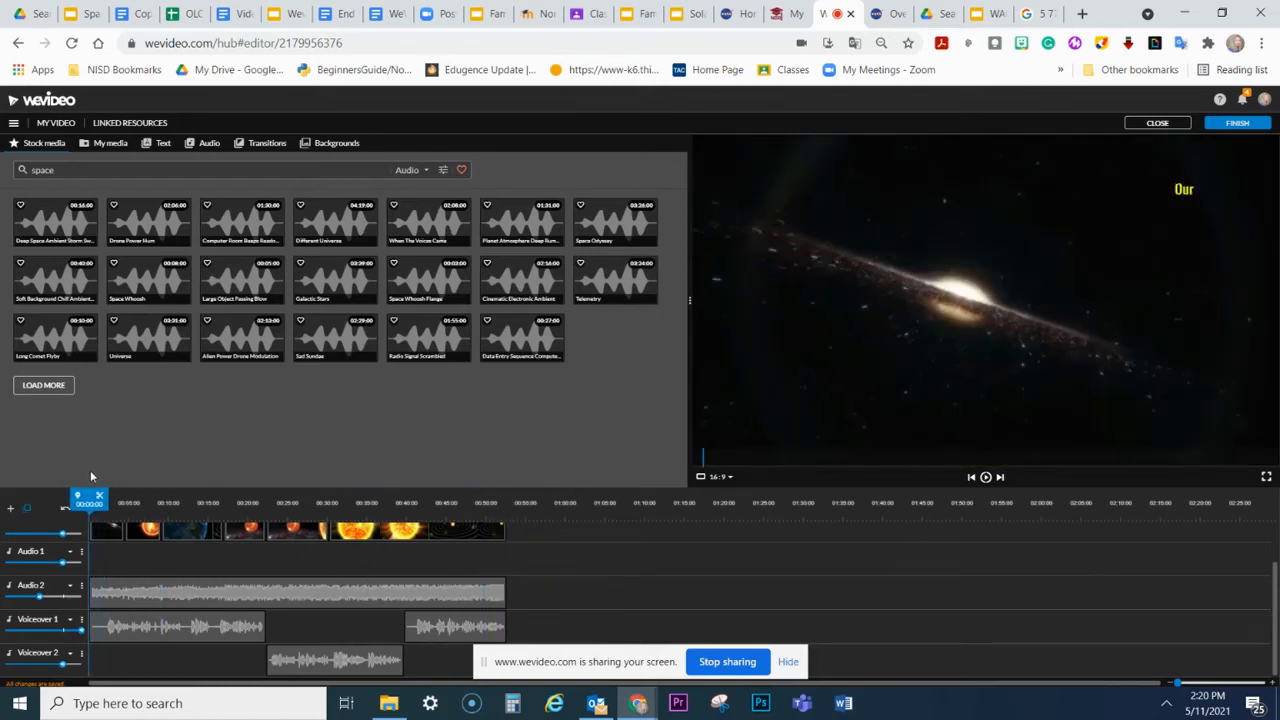
pyautogui.click(110, 146)
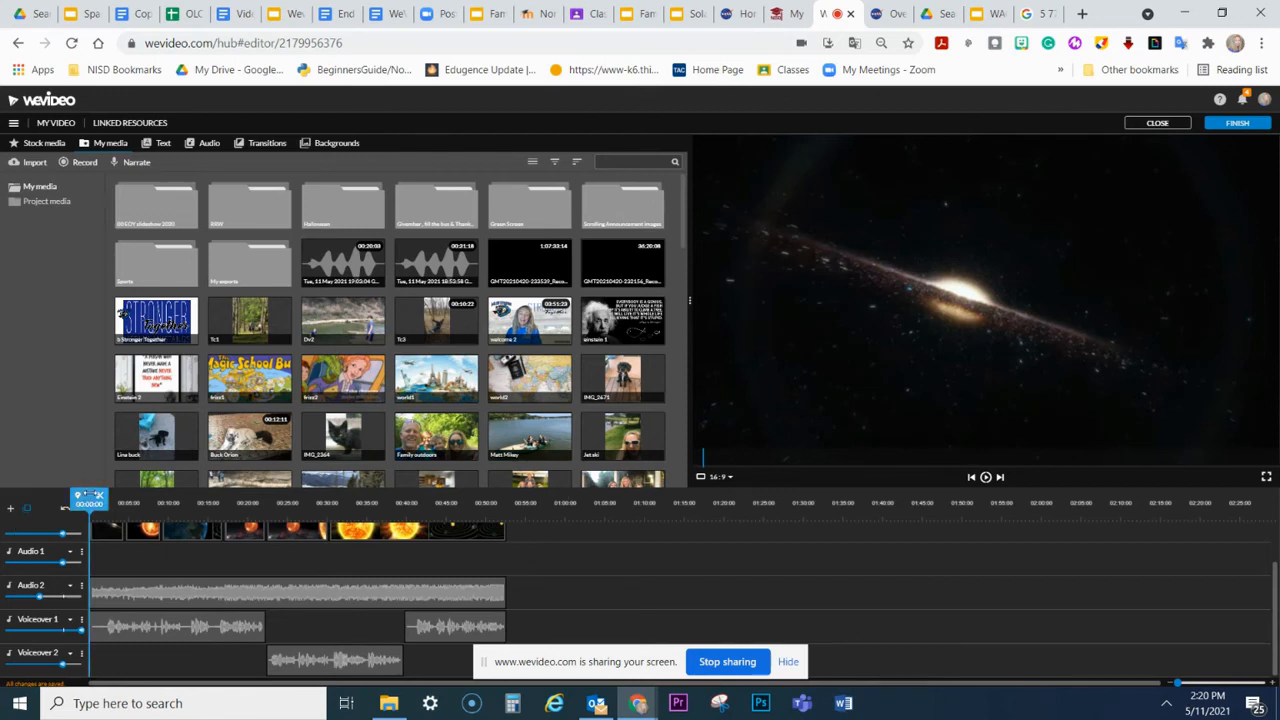
# Step: Play the video from 00:21:05 across the change of voiceovers and raise the Voiceover 2 track volume to maximum
pyautogui.moveTo(92, 494); pyautogui.dragTo(232, 501)
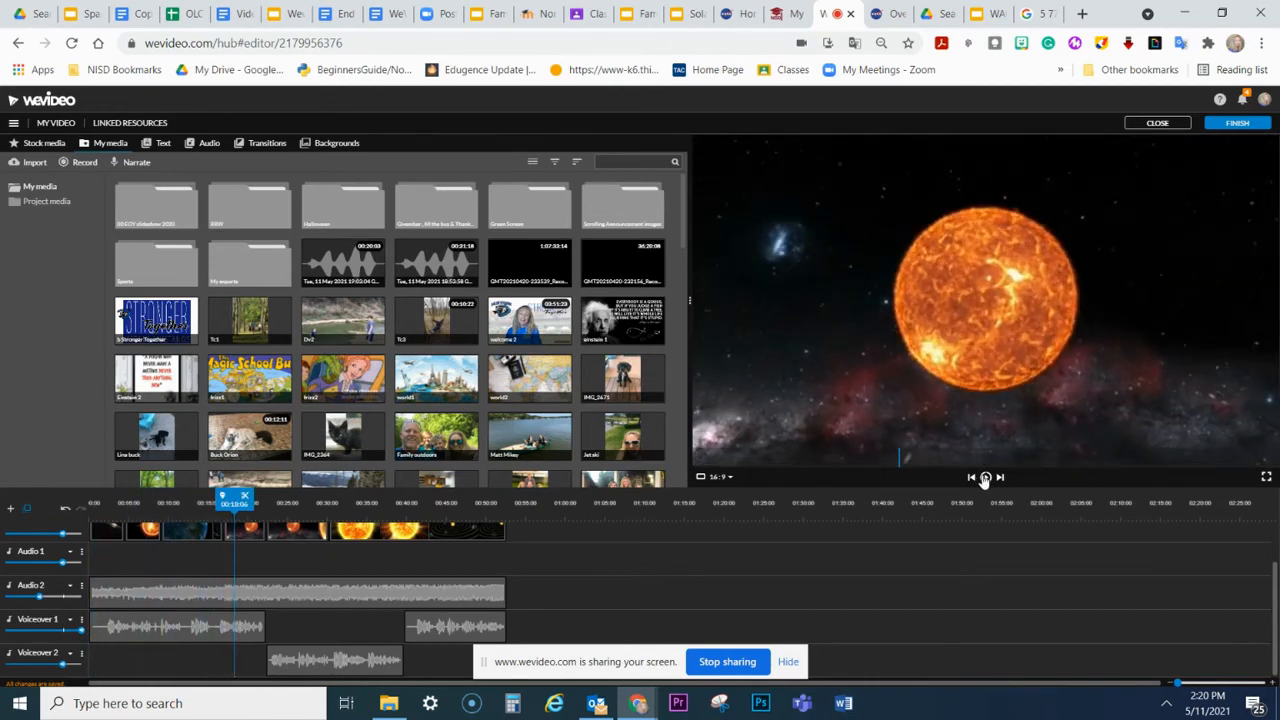
pyautogui.moveTo(243, 496); pyautogui.dragTo(258, 496)
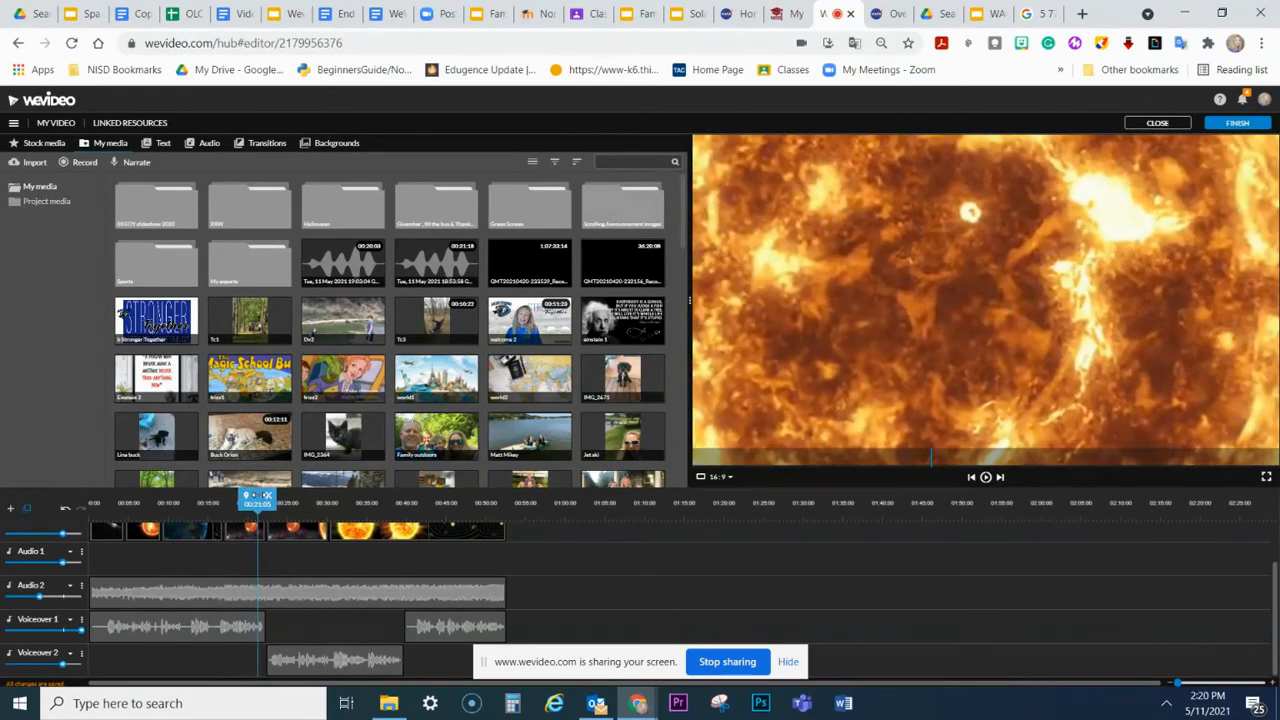
pyautogui.click(986, 477)
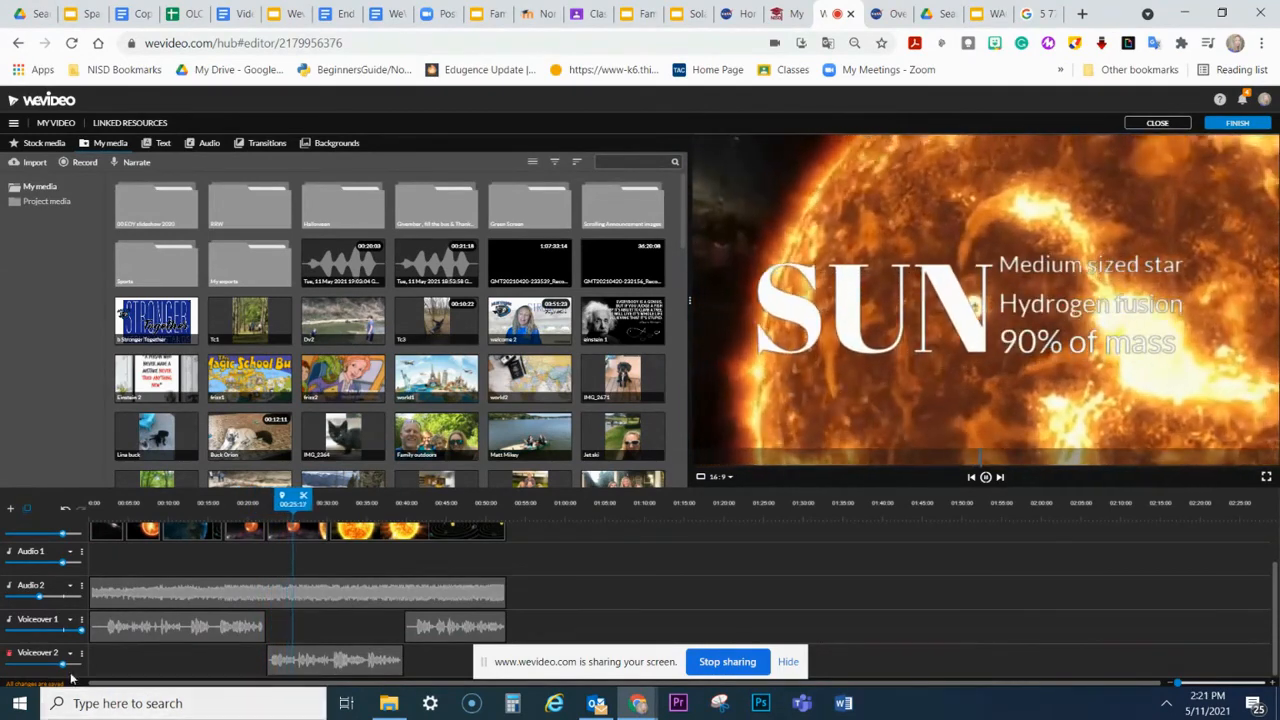
pyautogui.moveTo(63, 665); pyautogui.dragTo(90, 674)
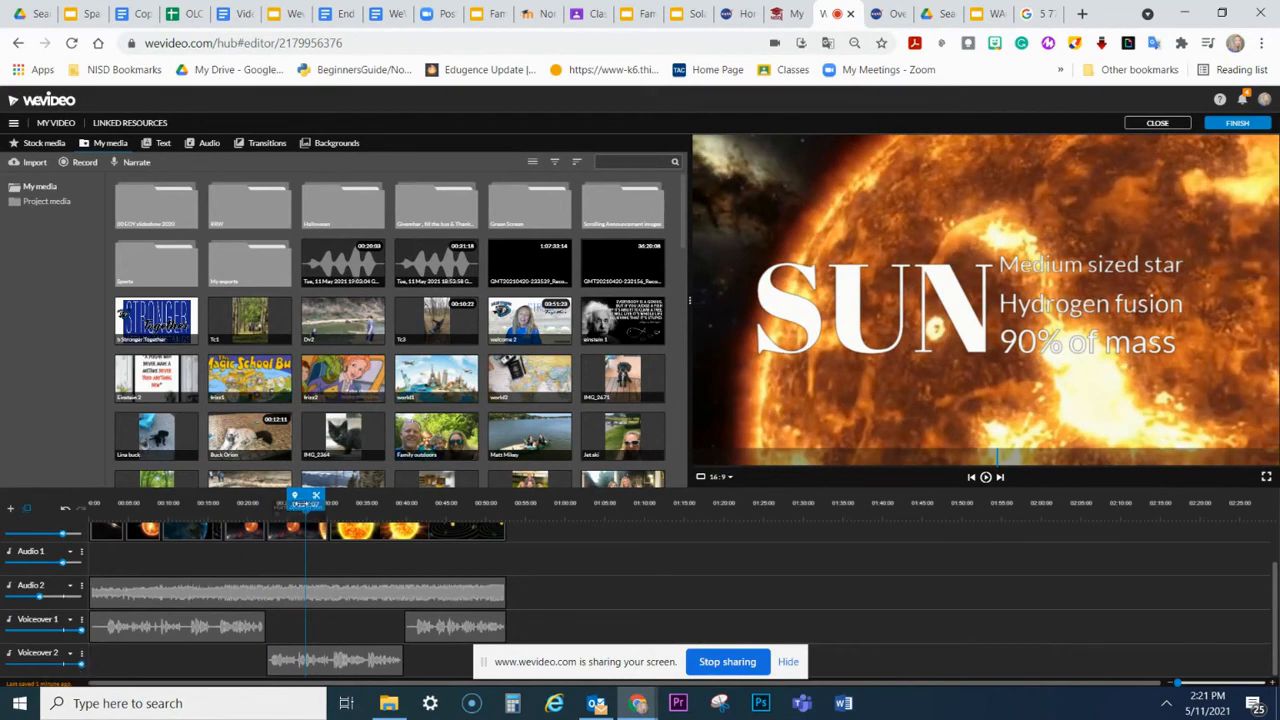
# Step: Replay the video from 00:21:04 to about 00:25:13 to check the Voiceover 2 volume
pyautogui.moveTo(305, 497); pyautogui.dragTo(257, 497)
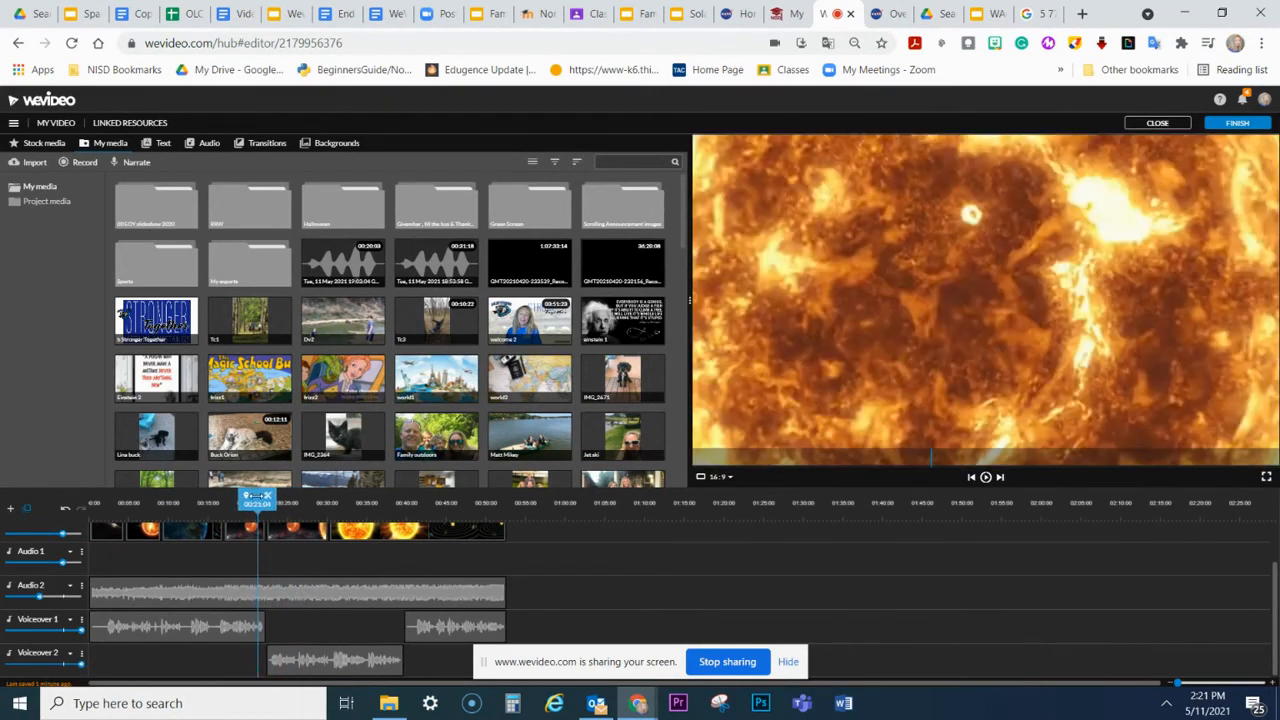
pyautogui.click(985, 478)
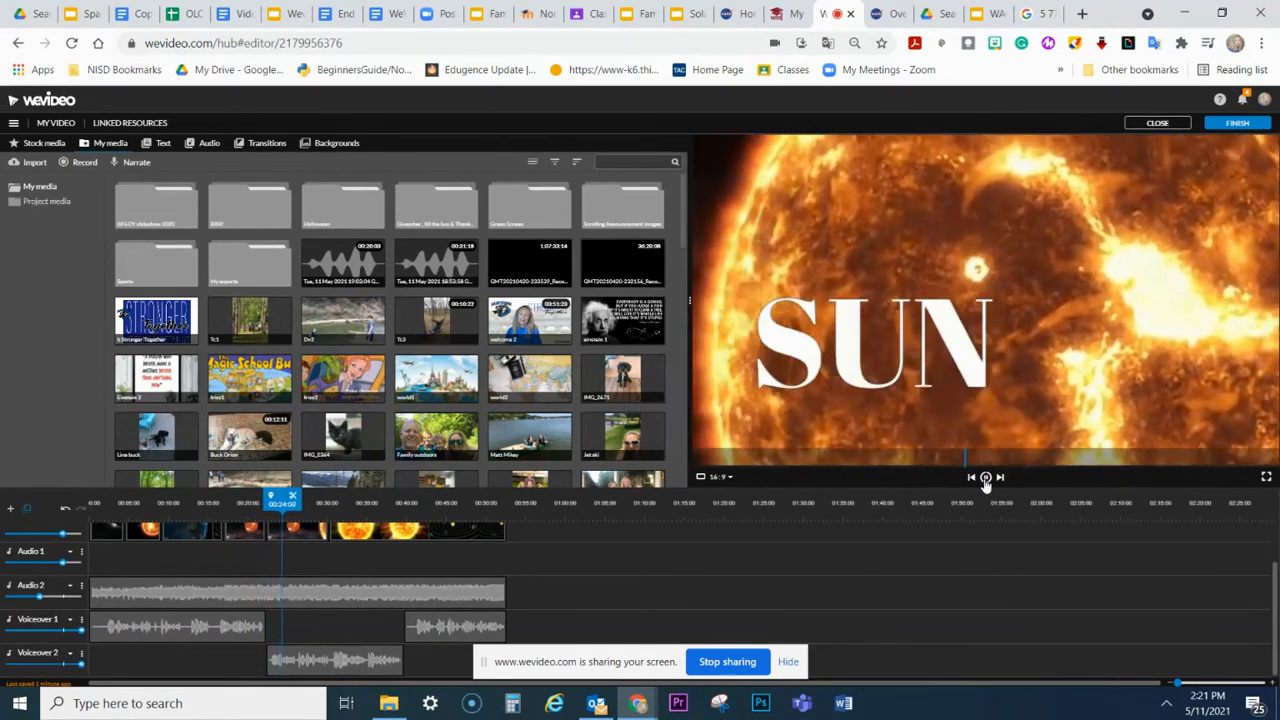
pyautogui.click(985, 478)
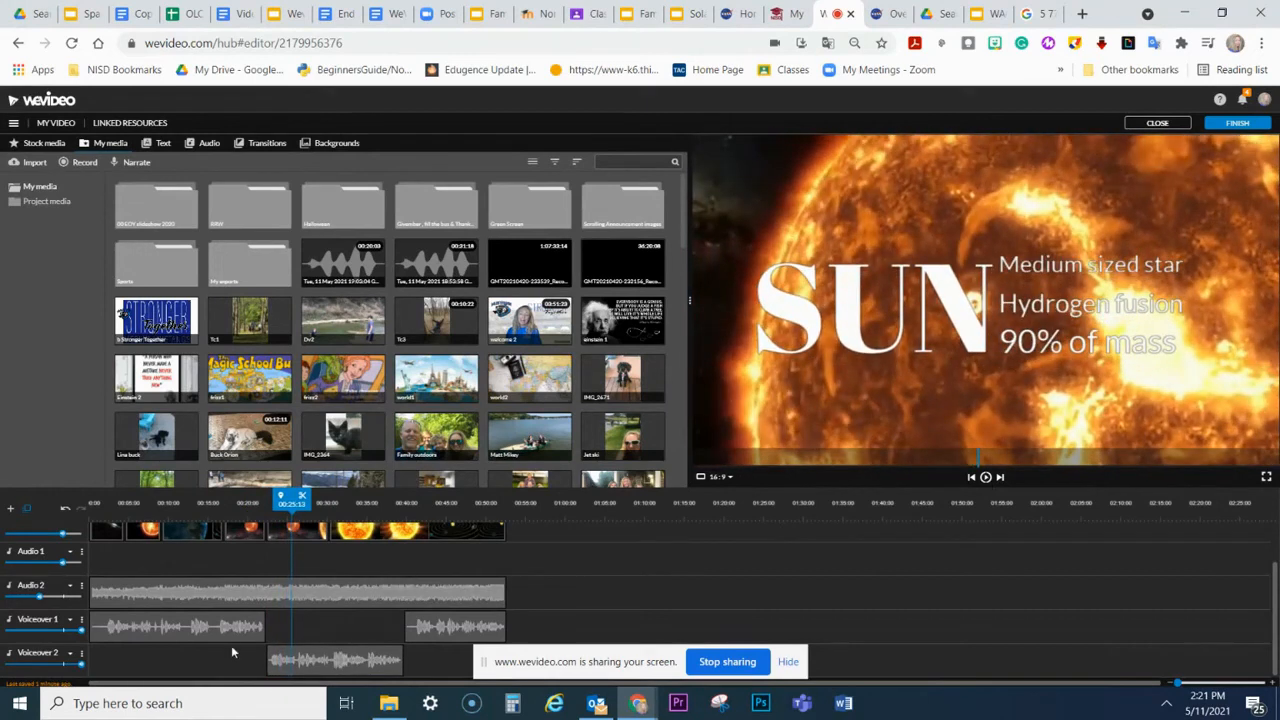